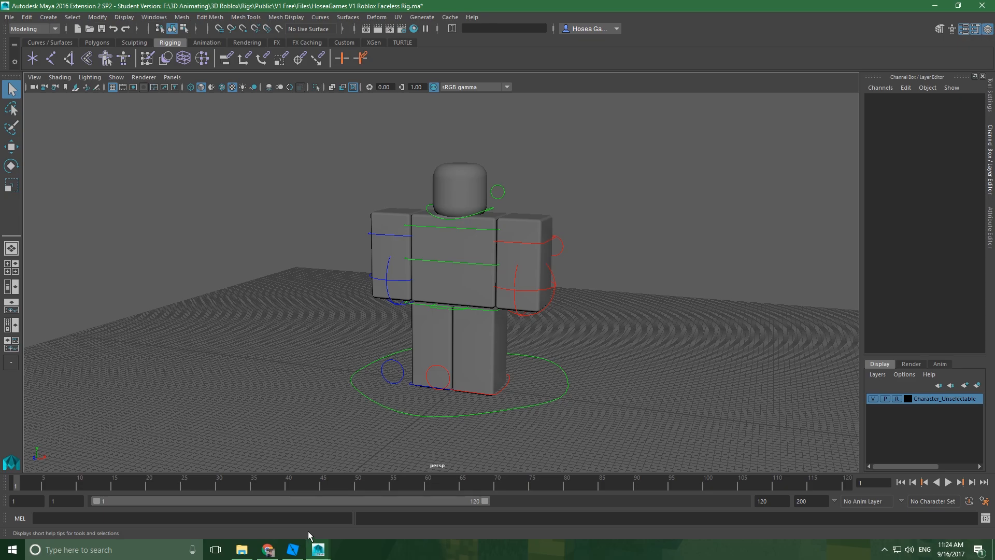
left_click_drag(540, 351, 595, 384)
left_click(595, 396)
left_click(293, 550)
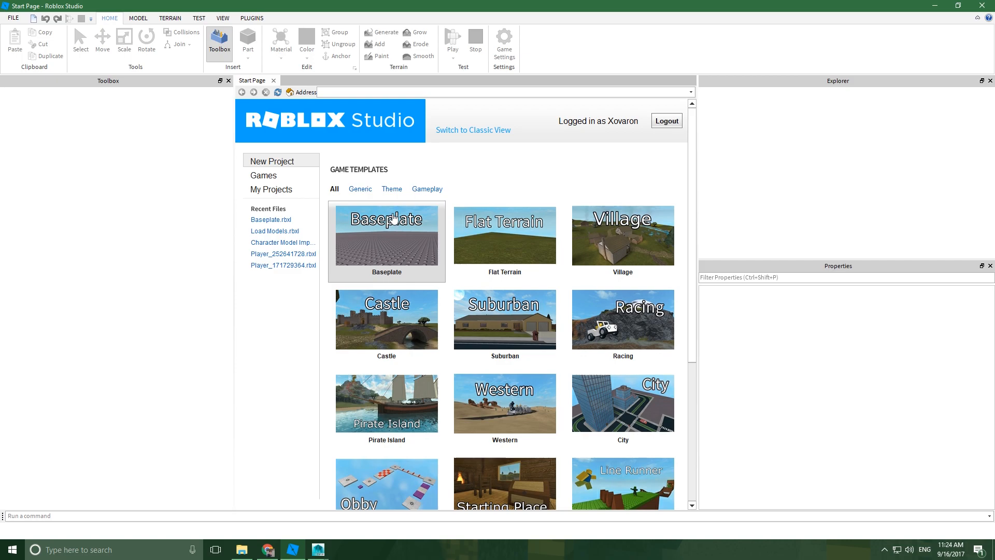
left_click(399, 220)
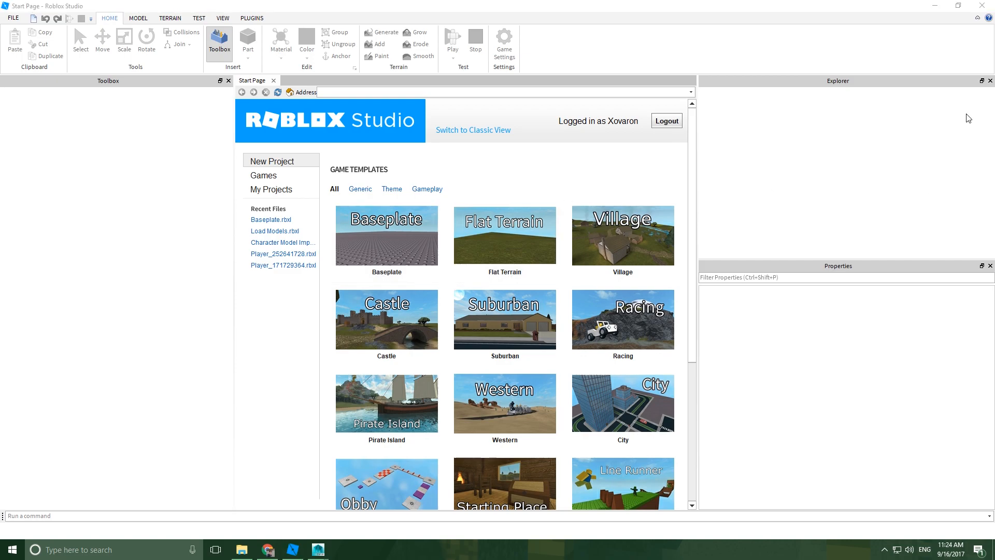
left_click(335, 91)
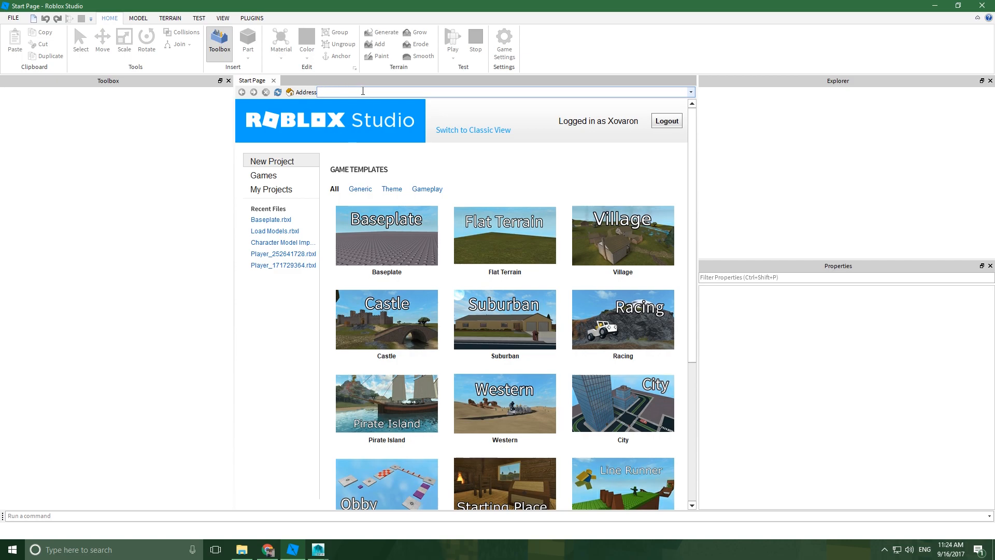
type("https://www.roblox.com/library/752585459/Load-Character")
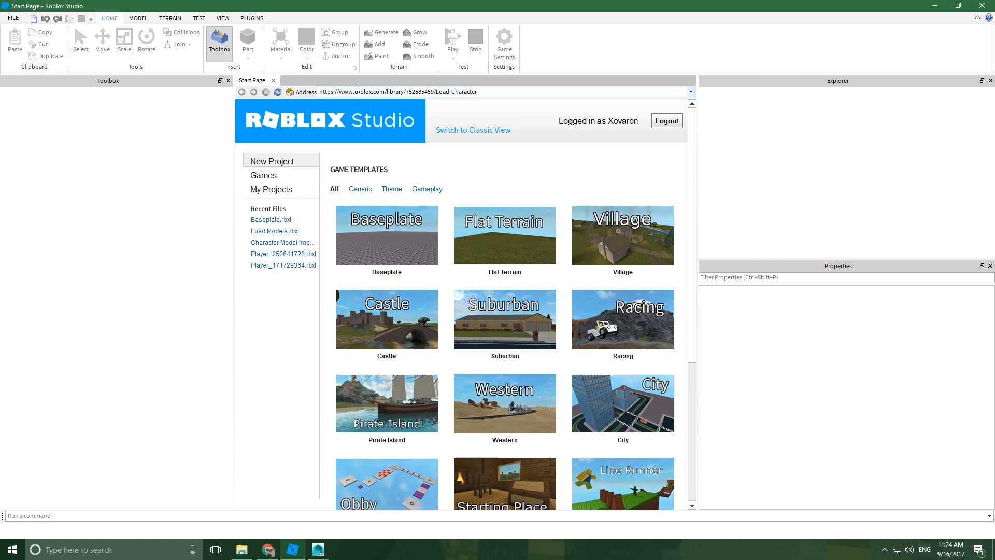
key("Return")
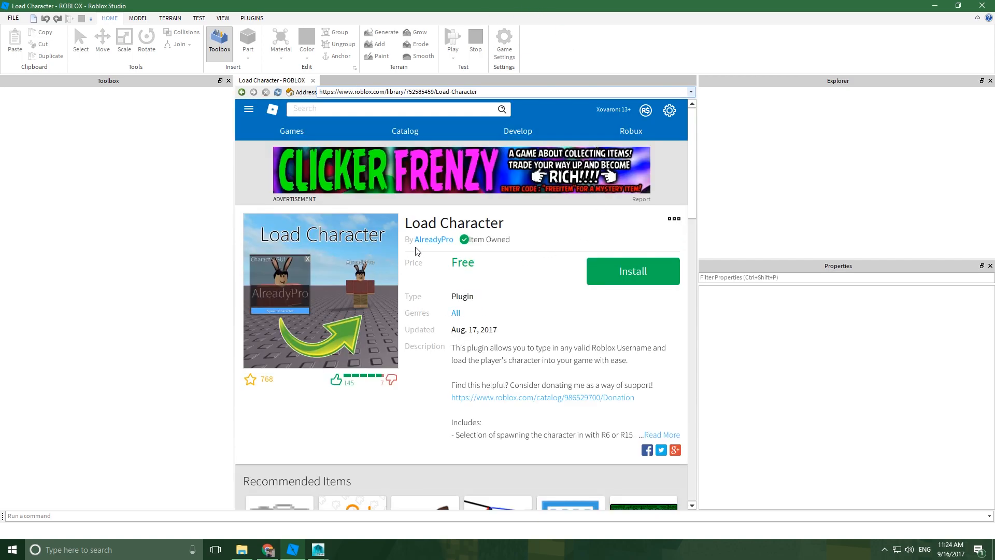
left_click(618, 267)
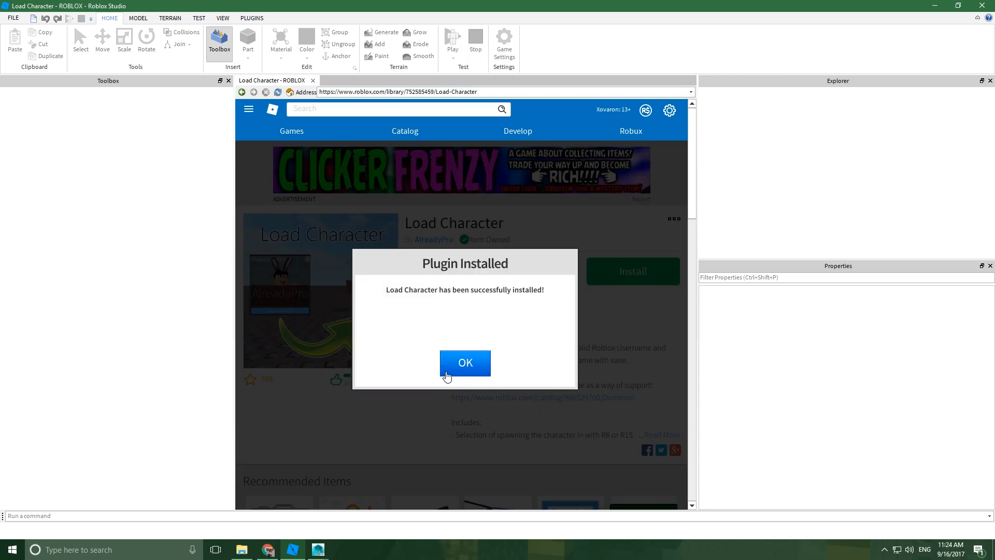
left_click(453, 363)
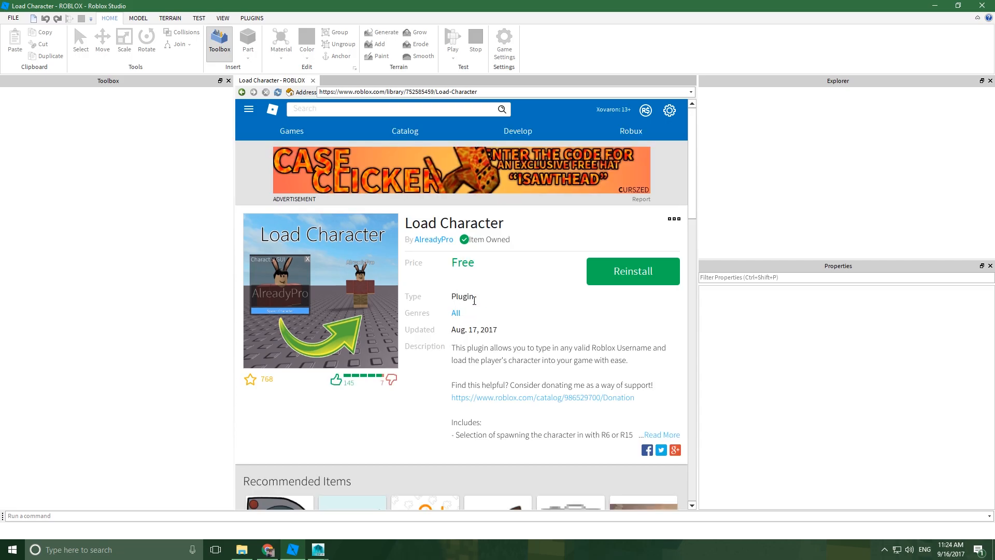
Create a new place and spawn the character of the entered username in both R15 and R6 form with the Load Character GUI
left_click(13, 18)
left_click(37, 36)
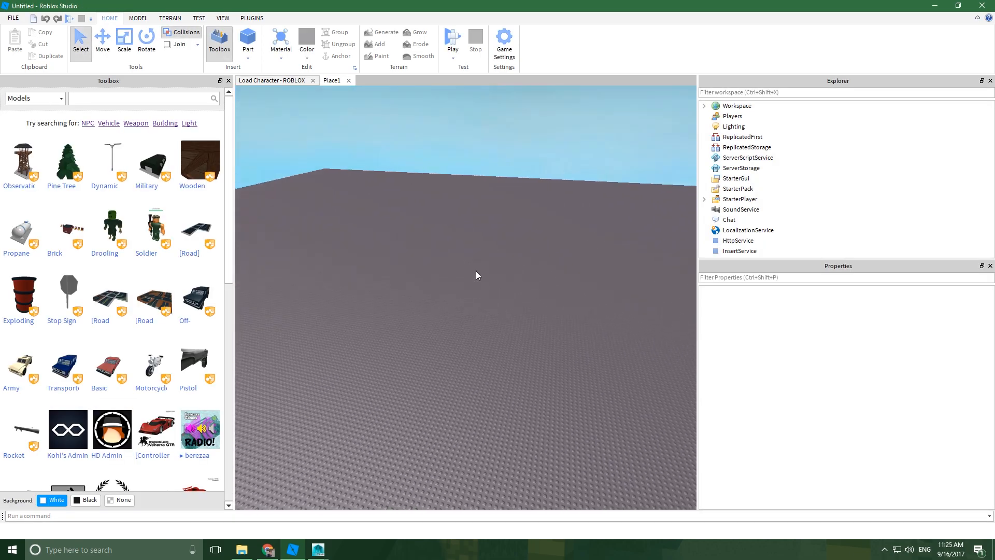
left_click(251, 20)
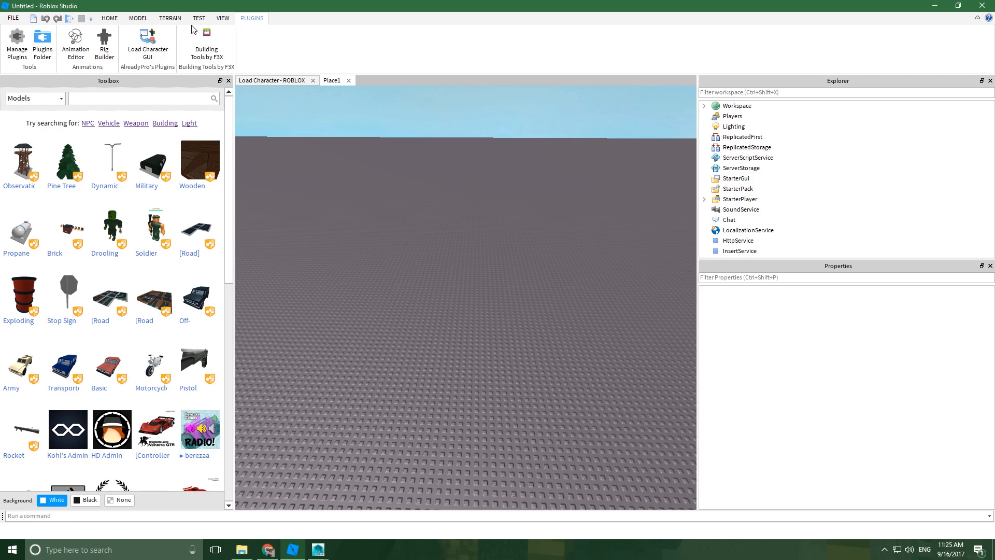
left_click(154, 37)
right_click_drag(469, 360, 470, 331)
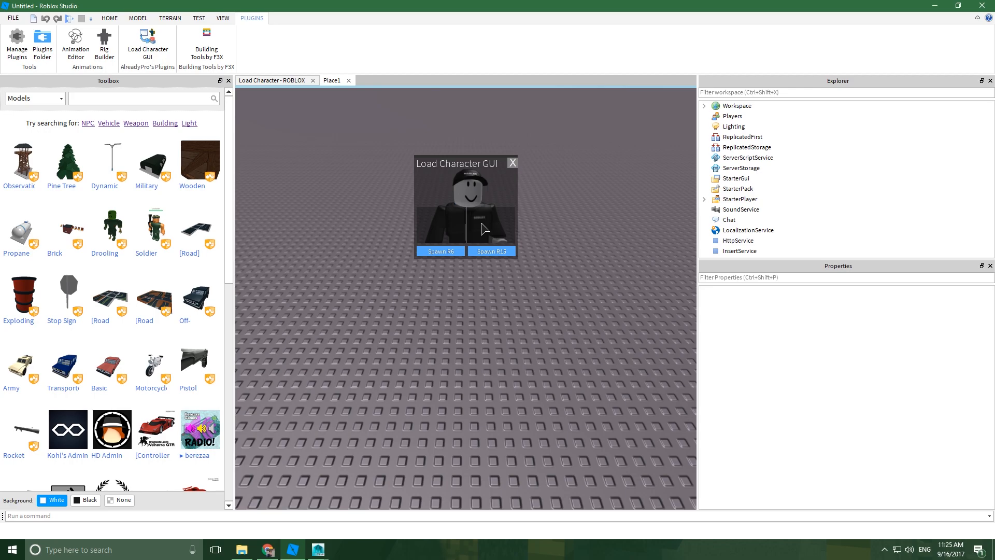
type("Xovaron")
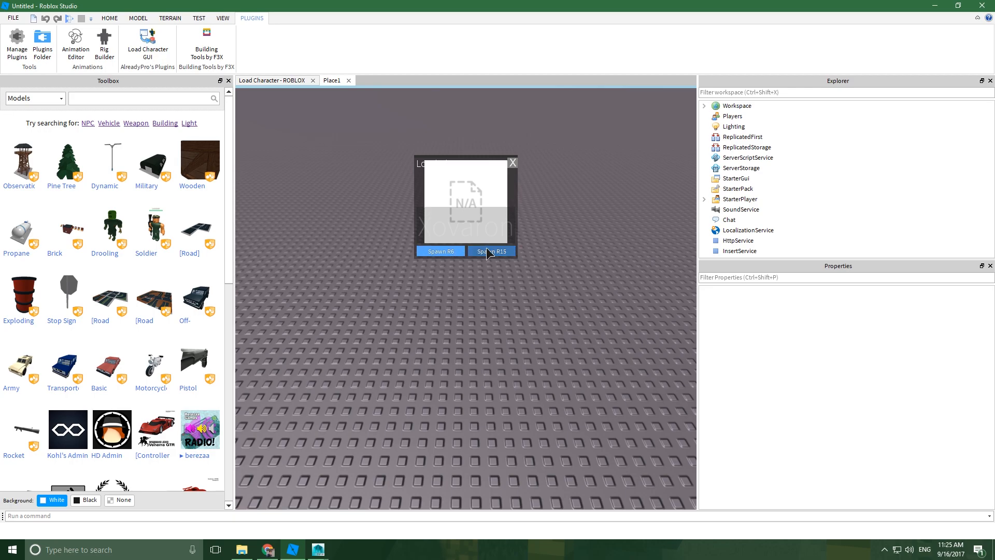
left_click(453, 253)
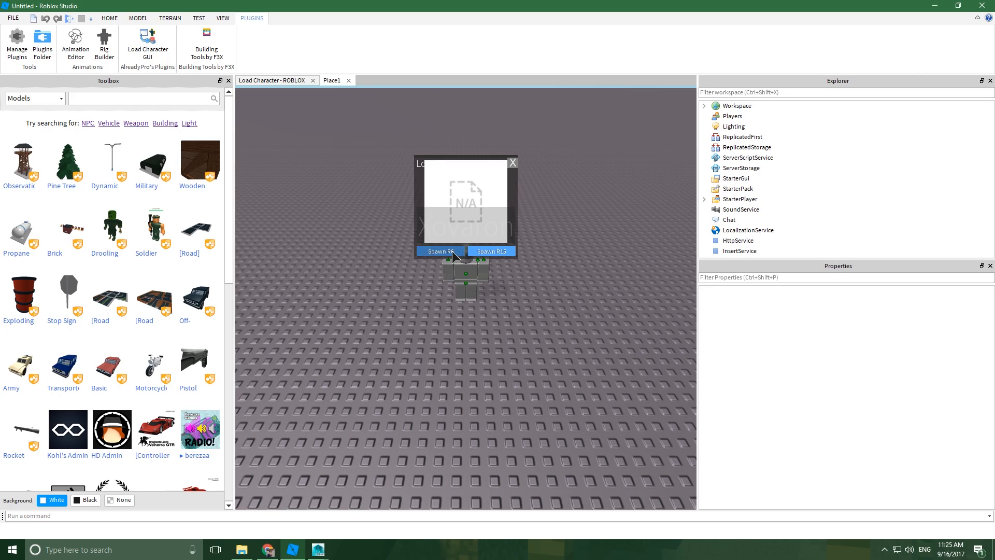
left_click(514, 163)
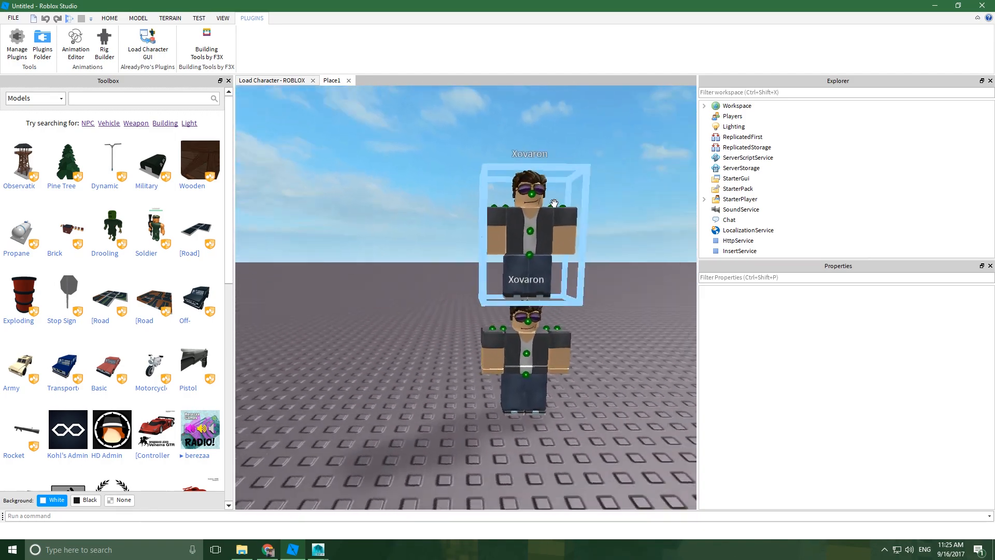
Export the lower character model as R15.obj into the R15 folder inside the Desktop's Tutorial folder
left_click(494, 333)
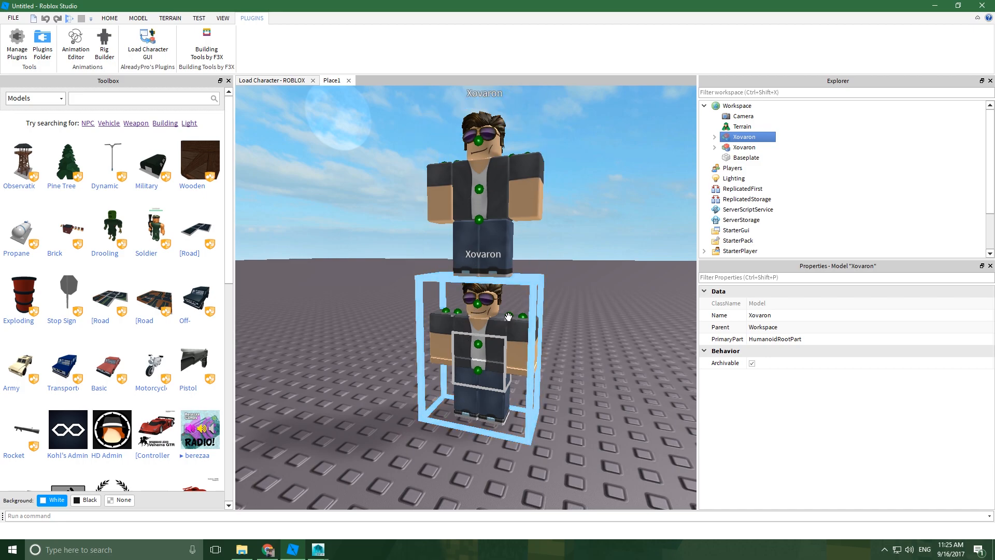
right_click(744, 138)
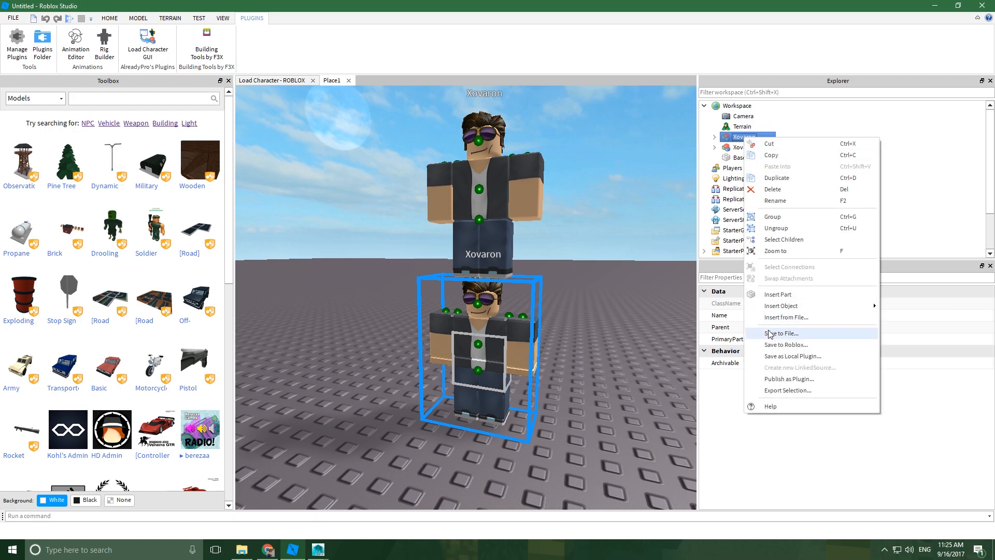
left_click(736, 135)
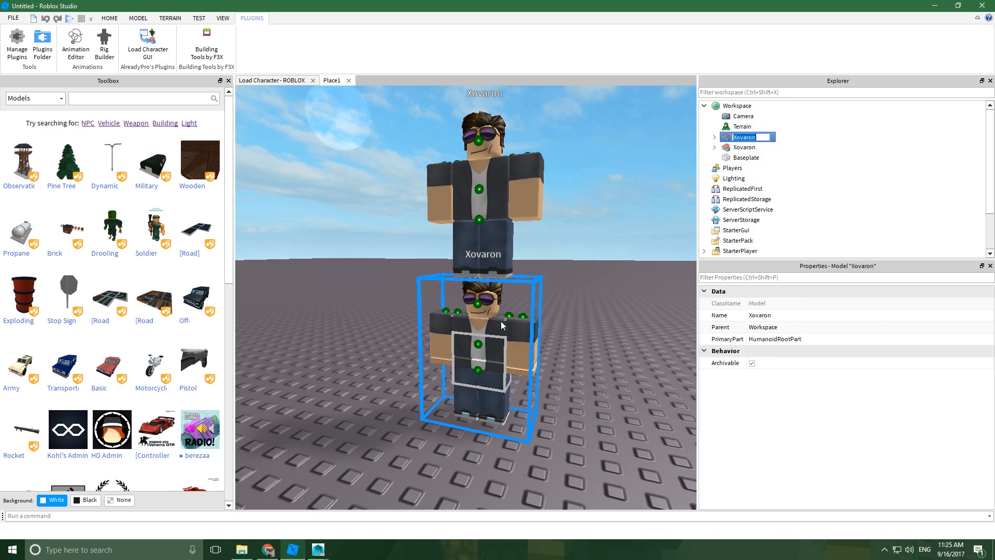
right_click(742, 139)
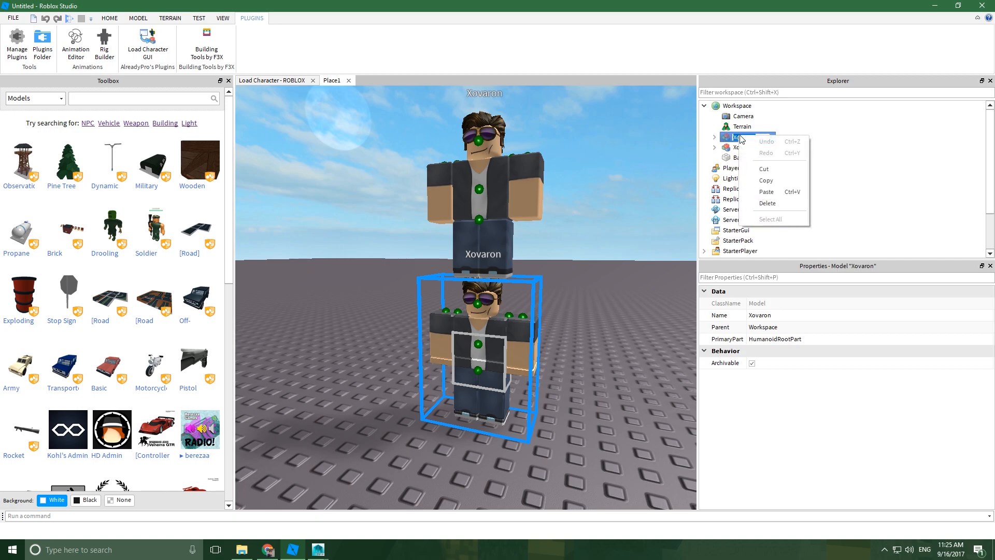
right_click(733, 139)
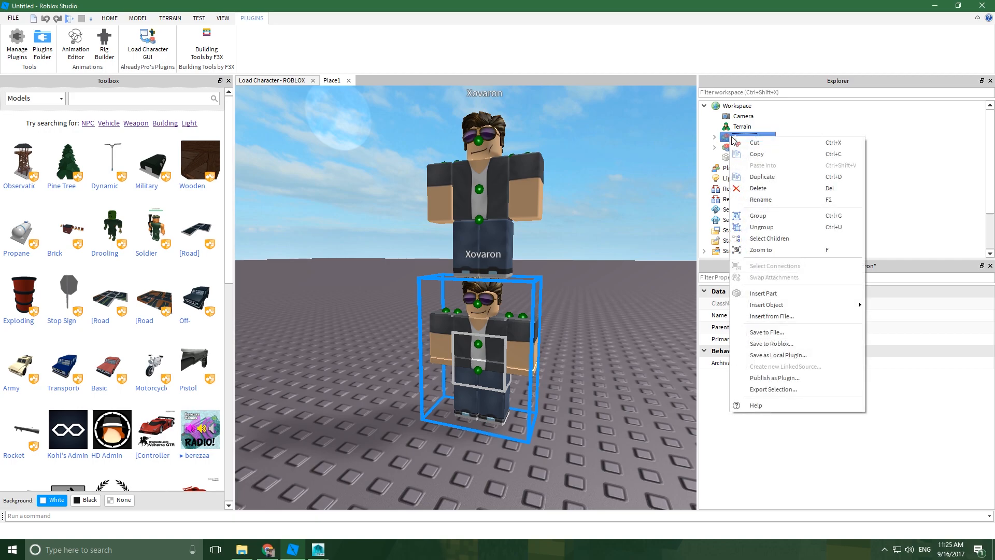
left_click(796, 393)
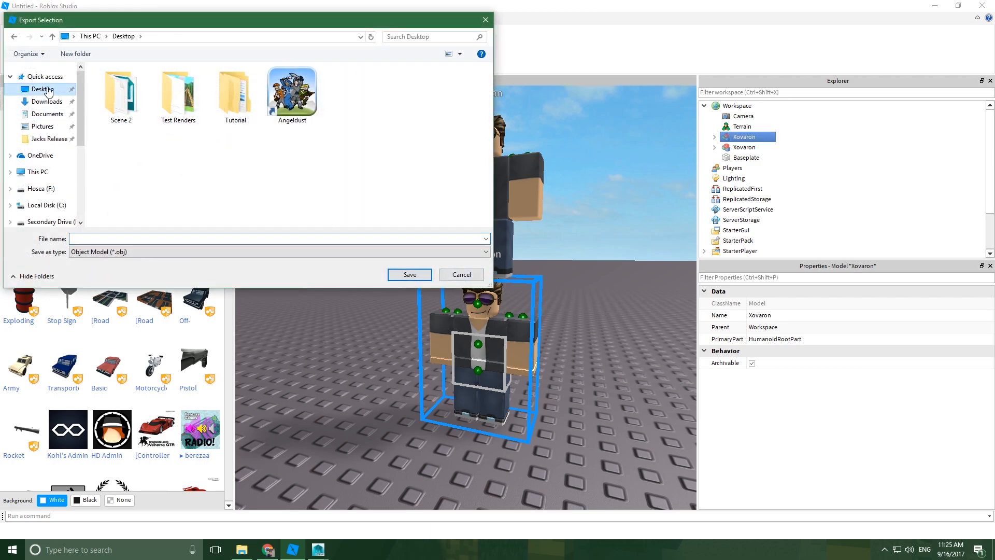
double_click(243, 95)
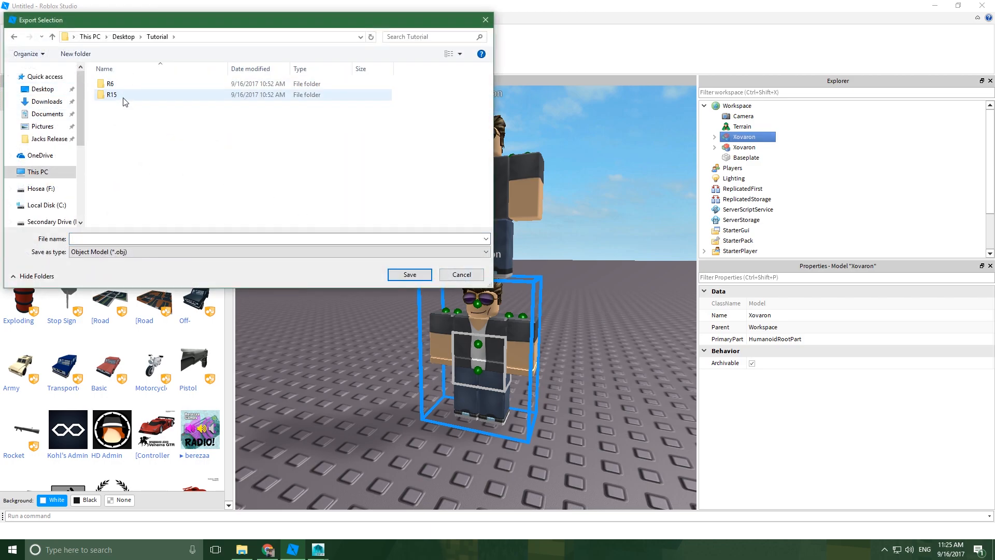
double_click(122, 90)
left_click(132, 236)
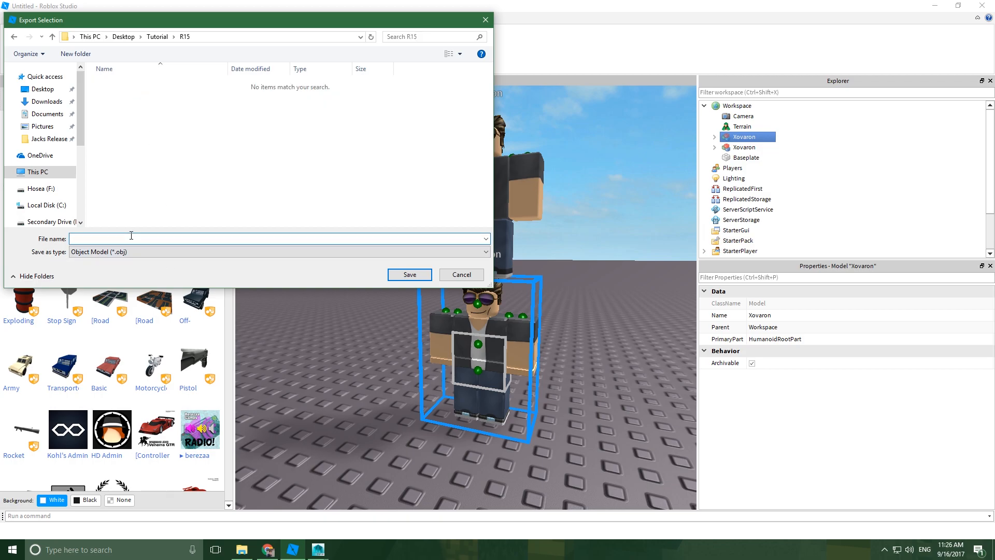
key("Return")
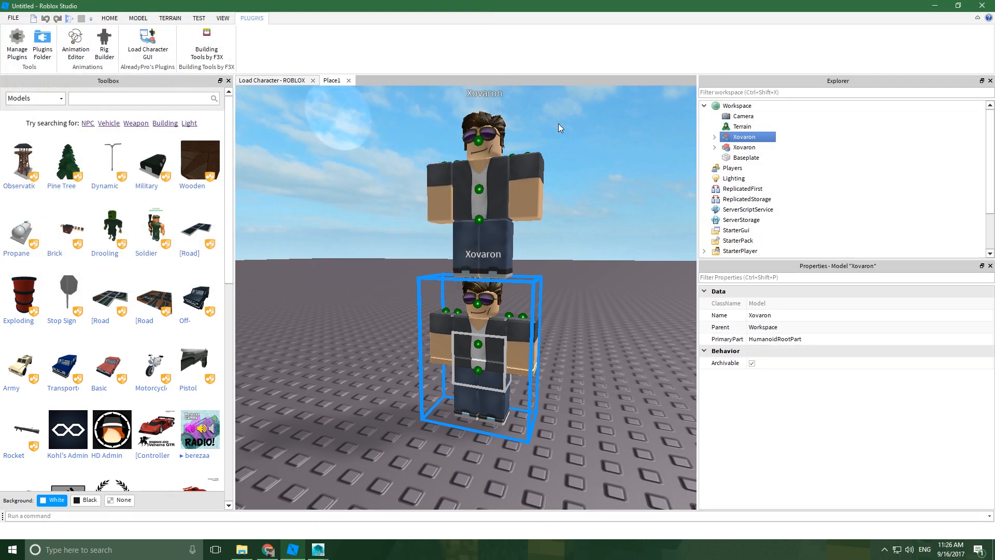
Switch to File Explorer, examine the exported files in the R15 folder and view the texture image
left_click(242, 549)
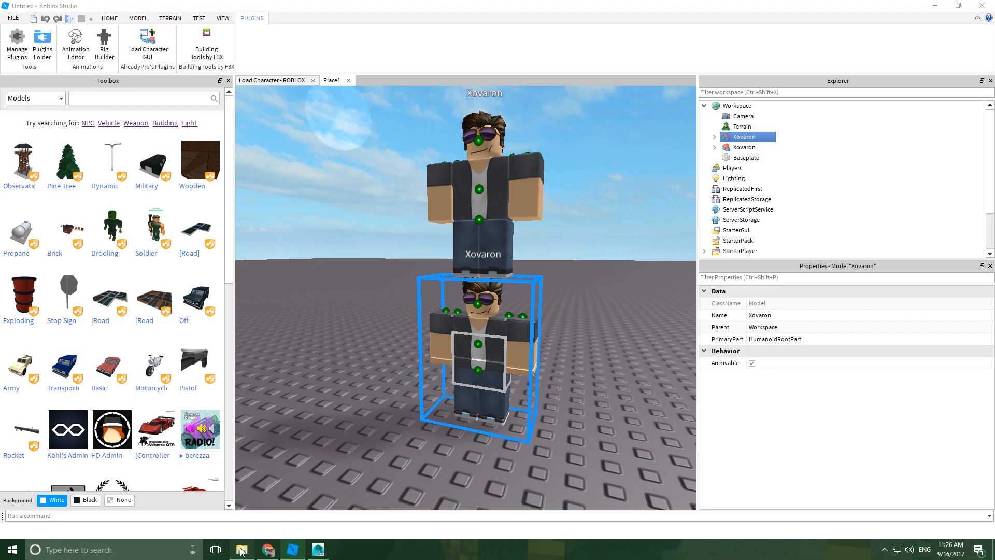
double_click(273, 172)
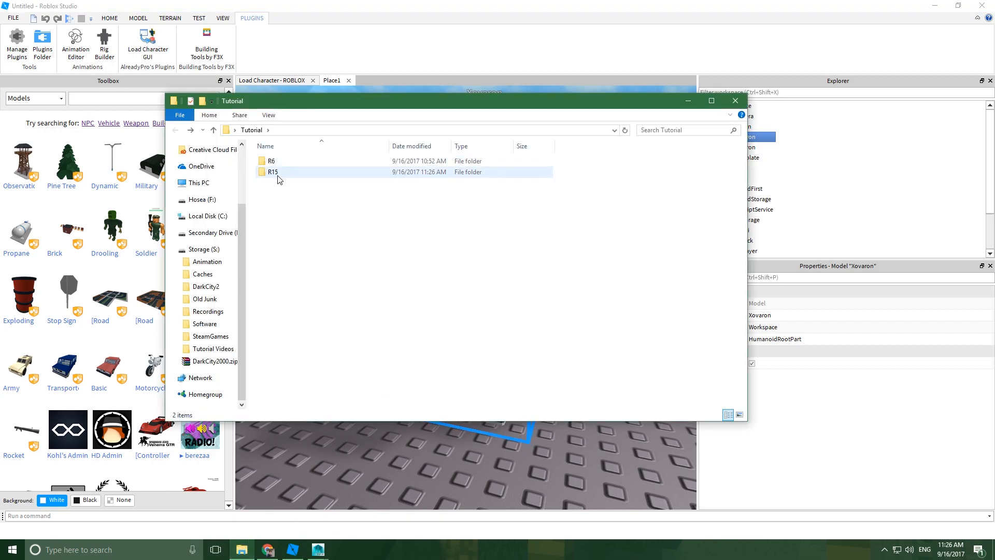
left_click(420, 173)
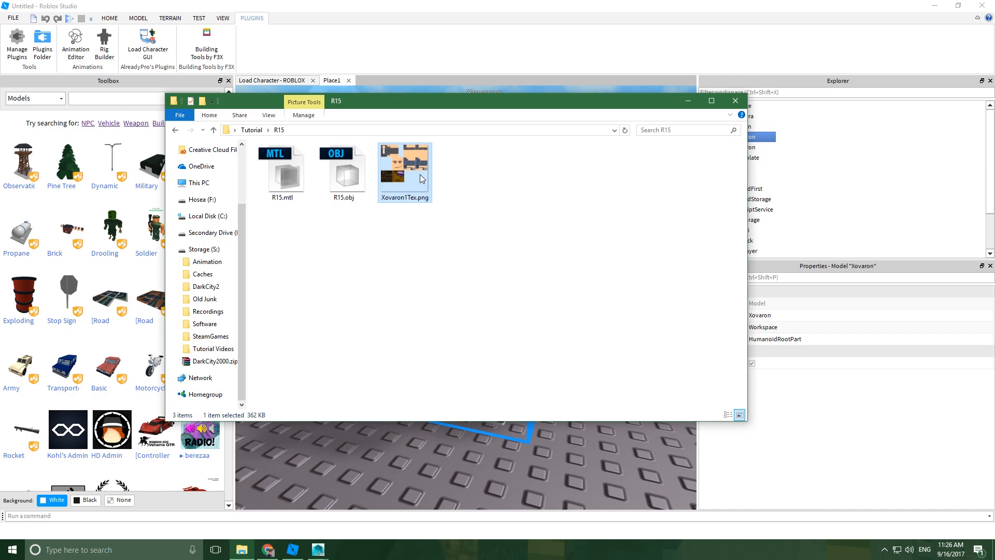
double_click(414, 164)
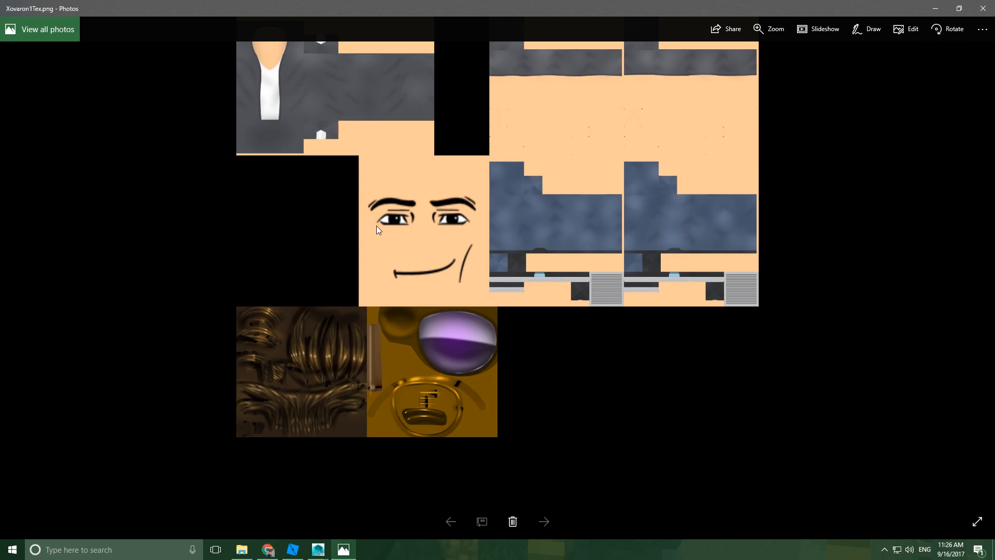
left_click(983, 8)
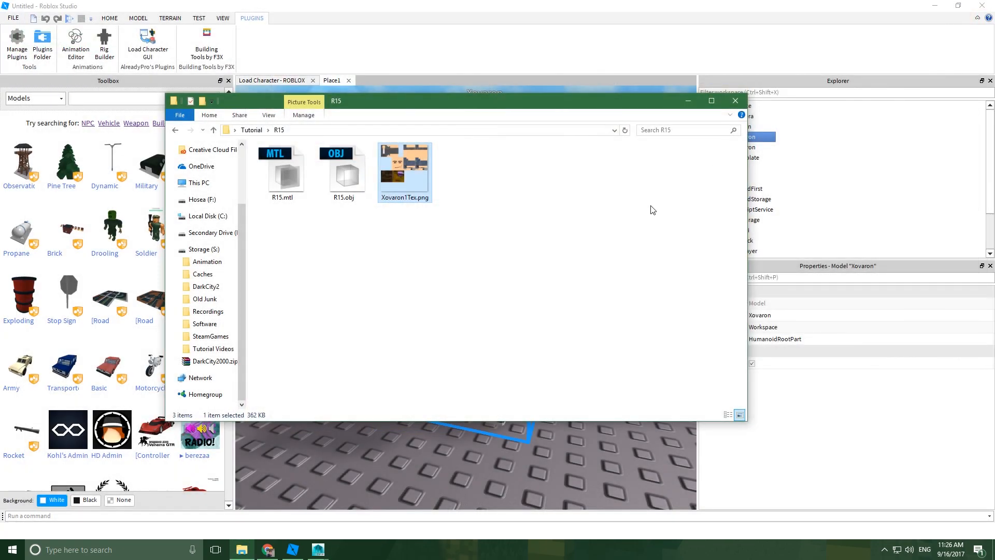
Back in Roblox Studio, export the upper character model as an Object Model named R6 into the Tutorial folder's R6 subfolder
left_click(807, 489)
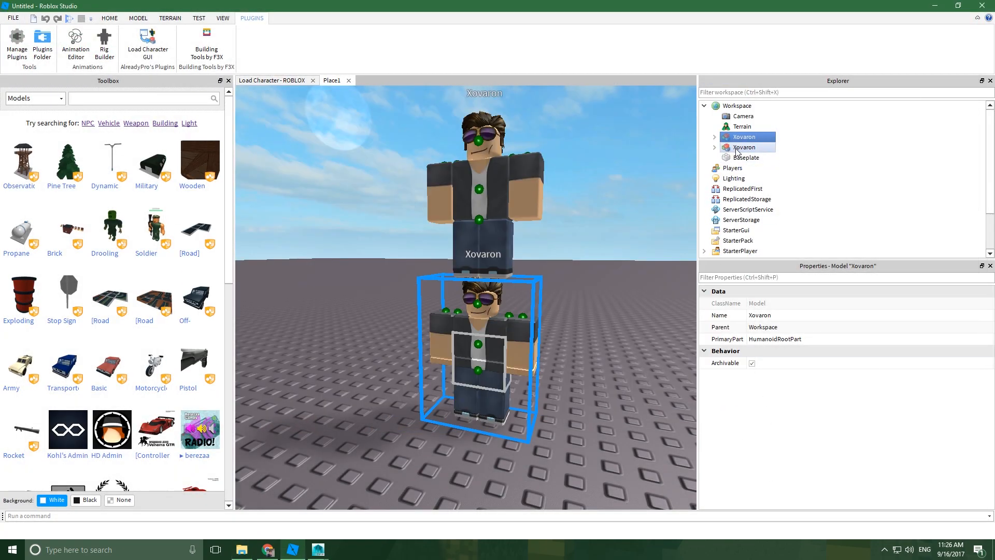
left_click(738, 149)
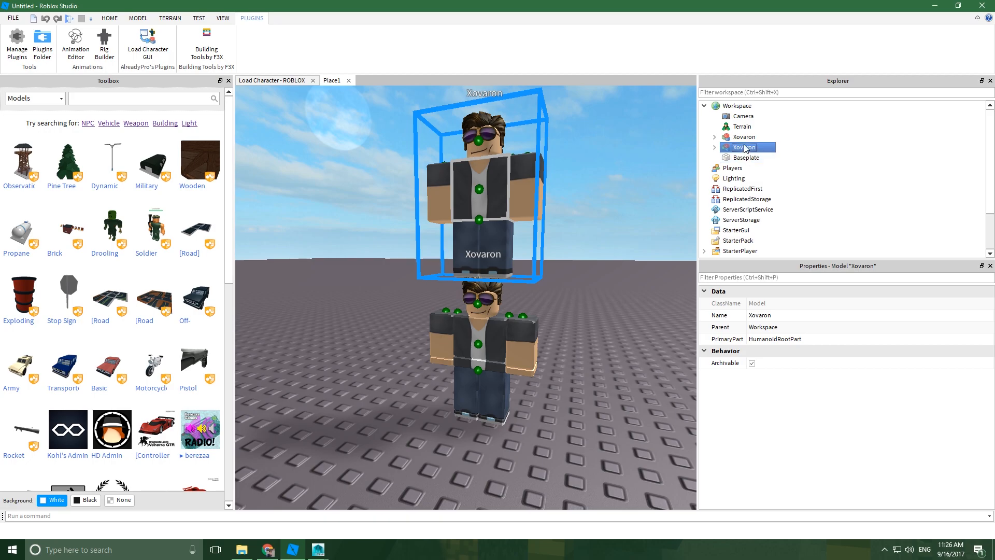
right_click(744, 149)
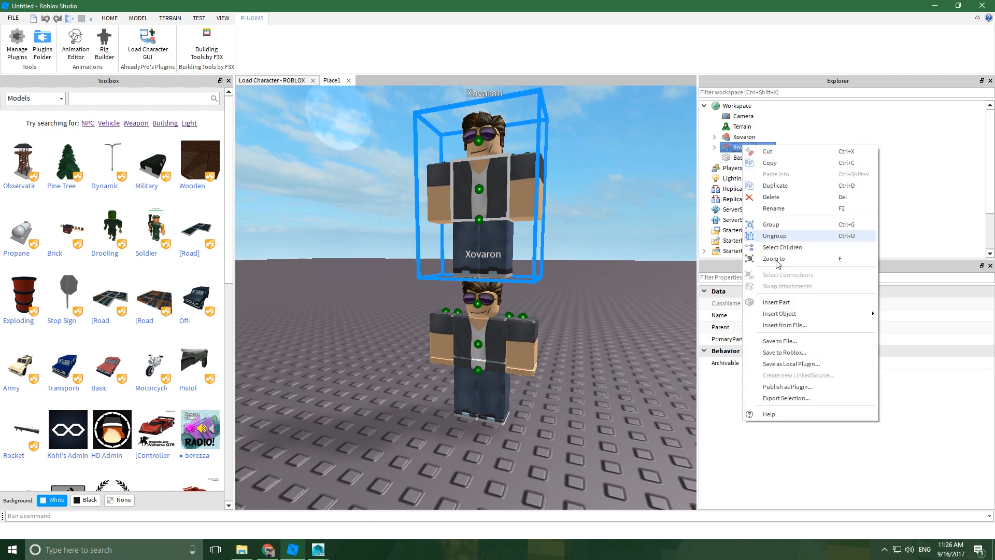
left_click(789, 403)
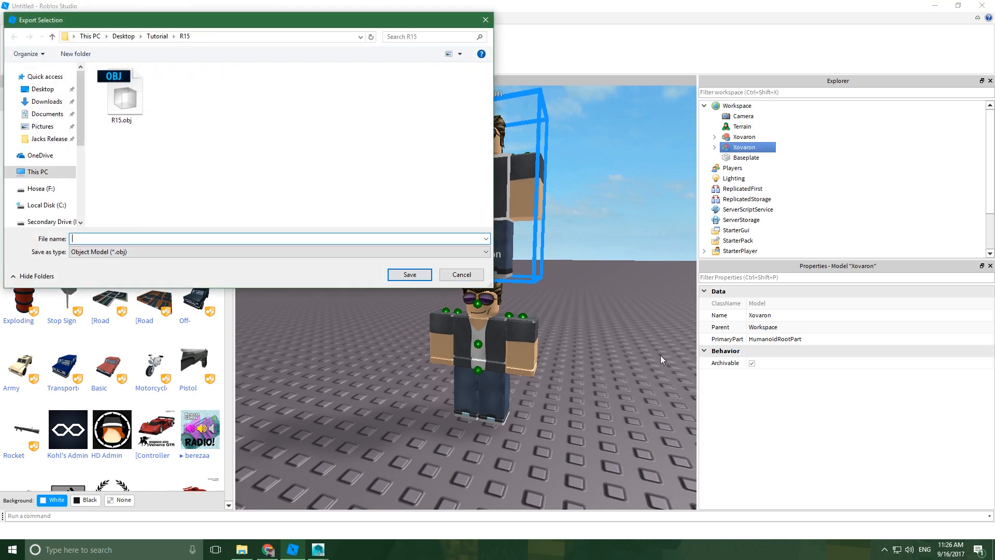
left_click(157, 36)
double_click(130, 90)
left_click(134, 239)
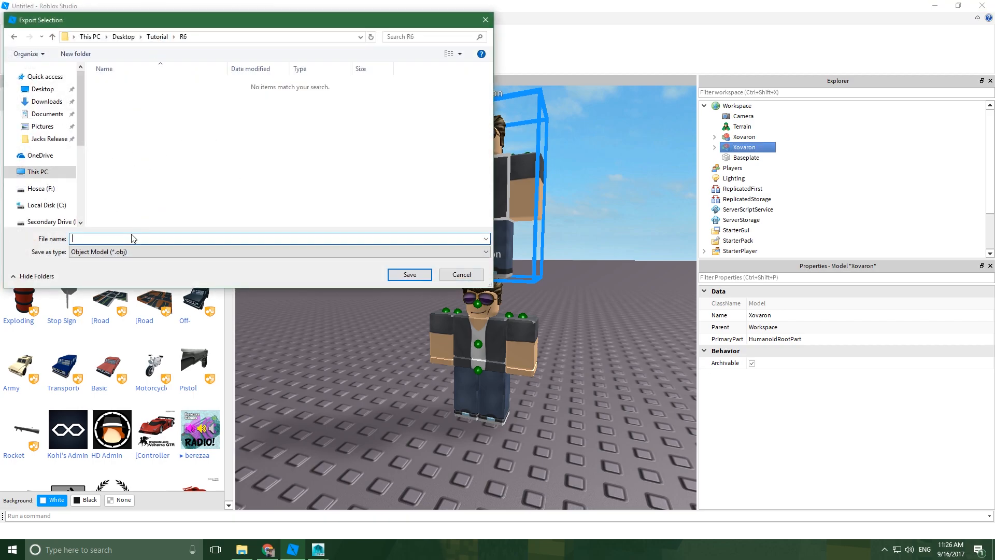
type("R6")
key("Return")
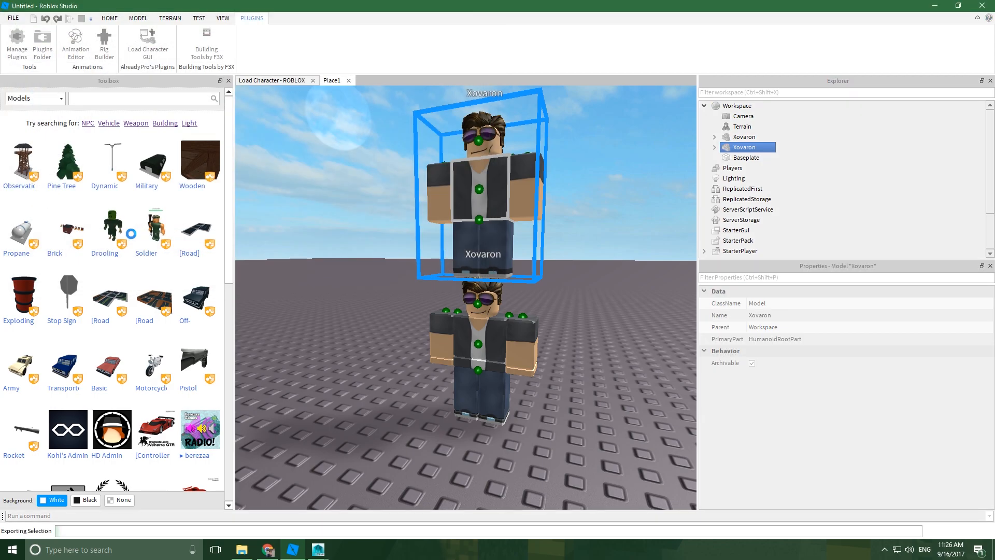
In File Explorer, open the texture image from the Tutorial folder's R6 subfolder and place it on one half of the screen
left_click(242, 550)
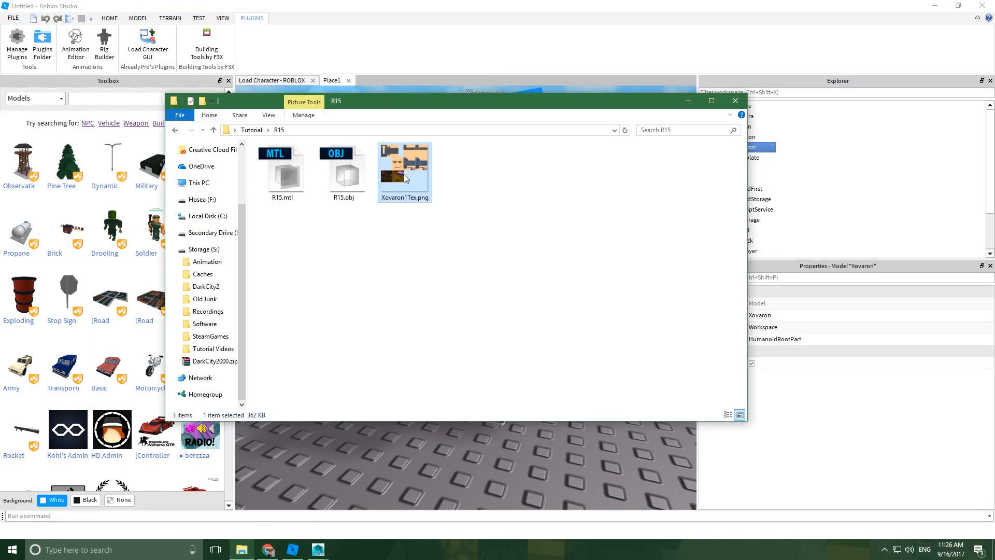
left_click(251, 130)
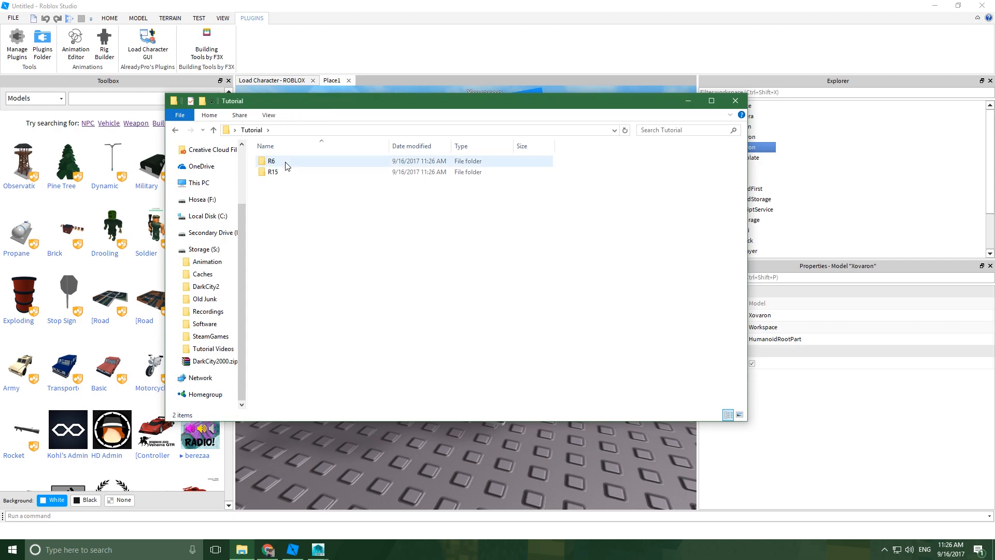
double_click(286, 162)
double_click(406, 171)
left_click_drag(633, 9, 1, 77)
left_click(643, 114)
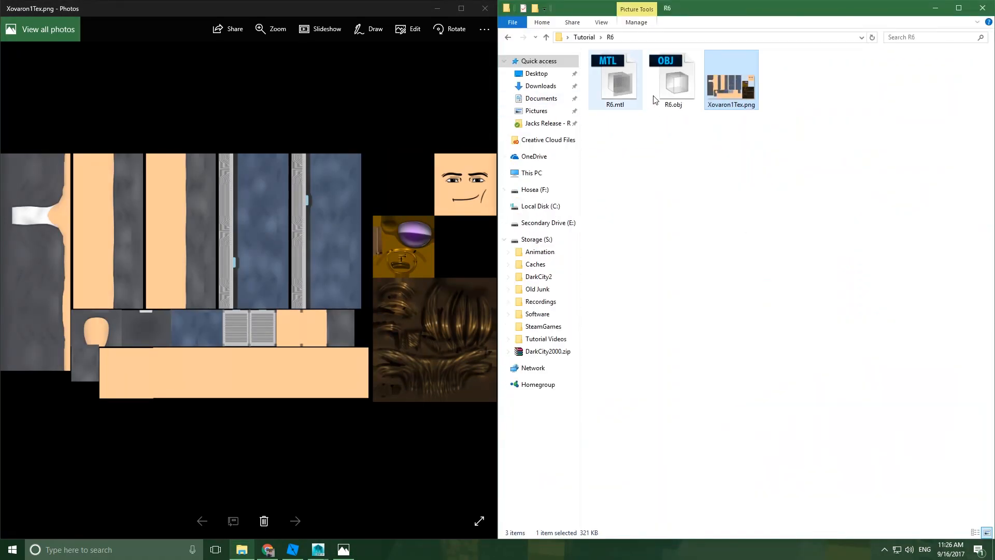
Open the R15 folder's texture image beside the R6 one and compare the two layouts
left_click(584, 36)
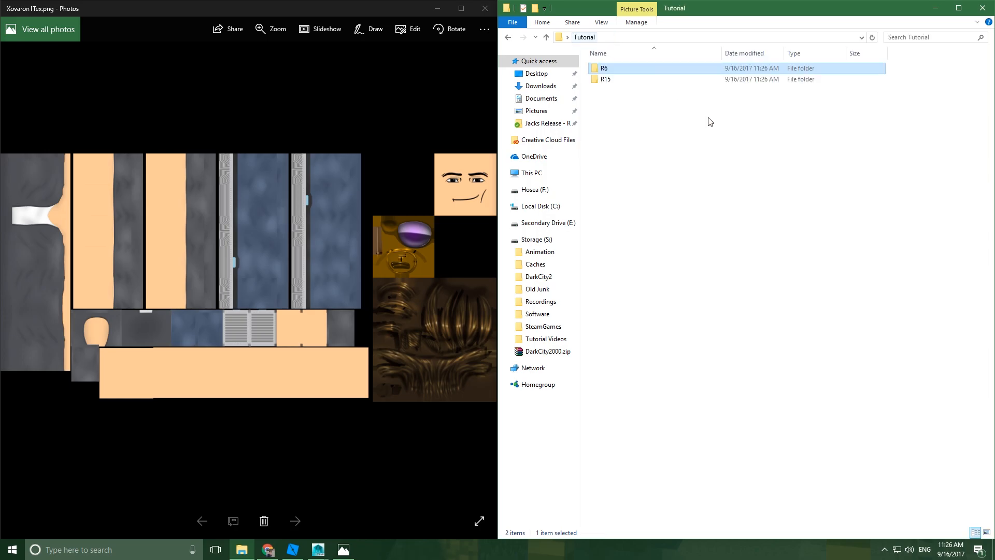
double_click(611, 80)
double_click(726, 76)
left_click_drag(628, 12, 994, 82)
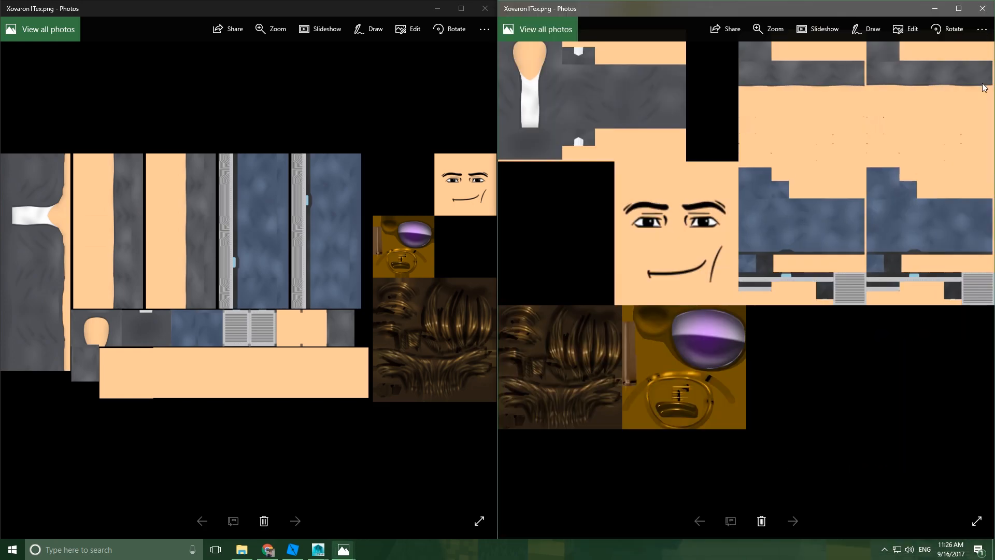
left_click(470, 195)
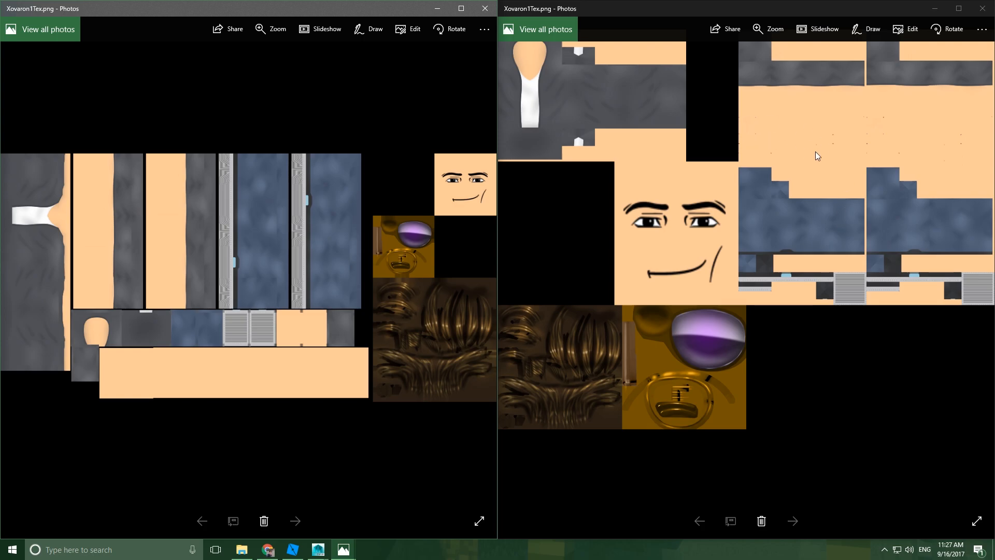
Close both texture images, delete the R15 folder and open the R6 folder
left_click(982, 8)
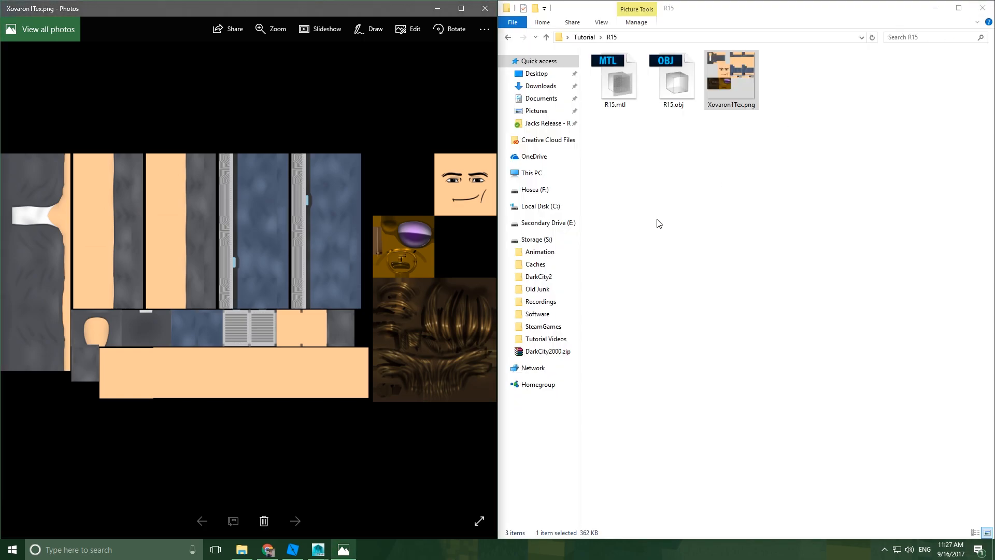
left_click(586, 37)
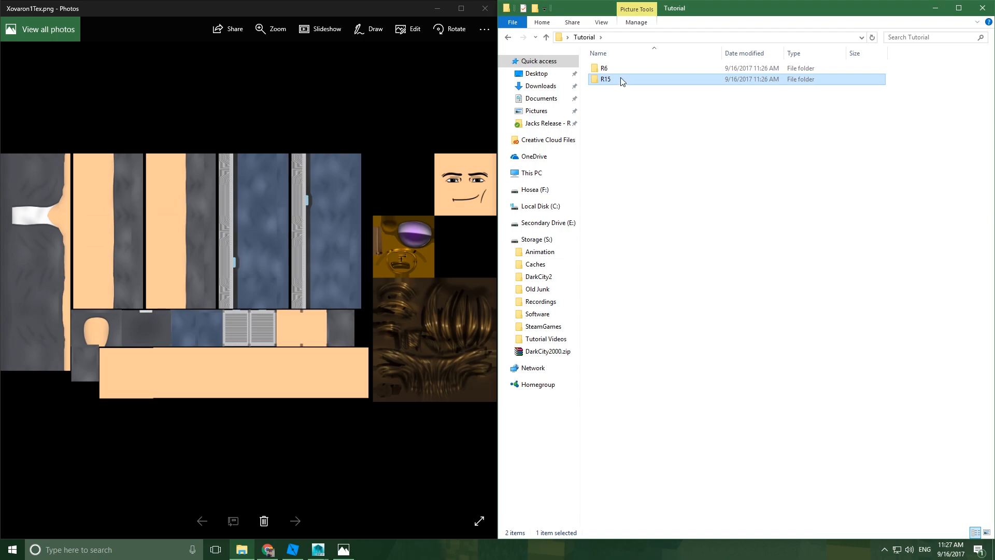
key("Delete")
double_click(622, 76)
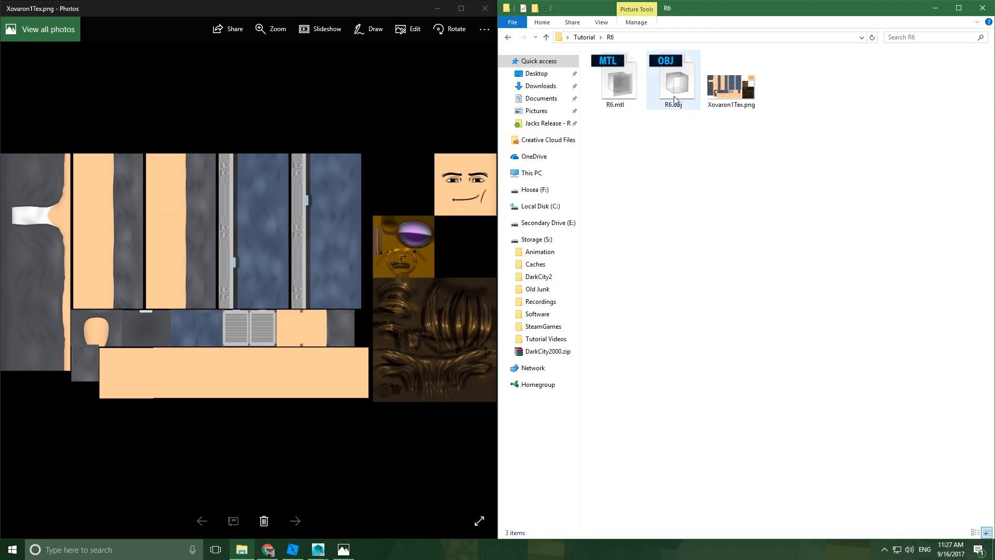
left_click(485, 8)
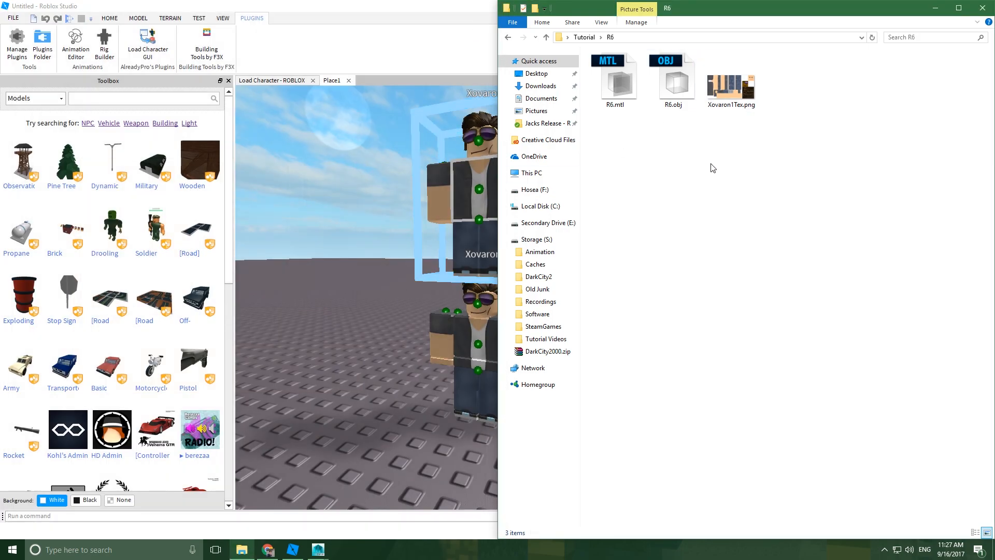
Switch to Maya and open the Tex_Character texture's attributes from the Hypershade
mouse_move(294, 553)
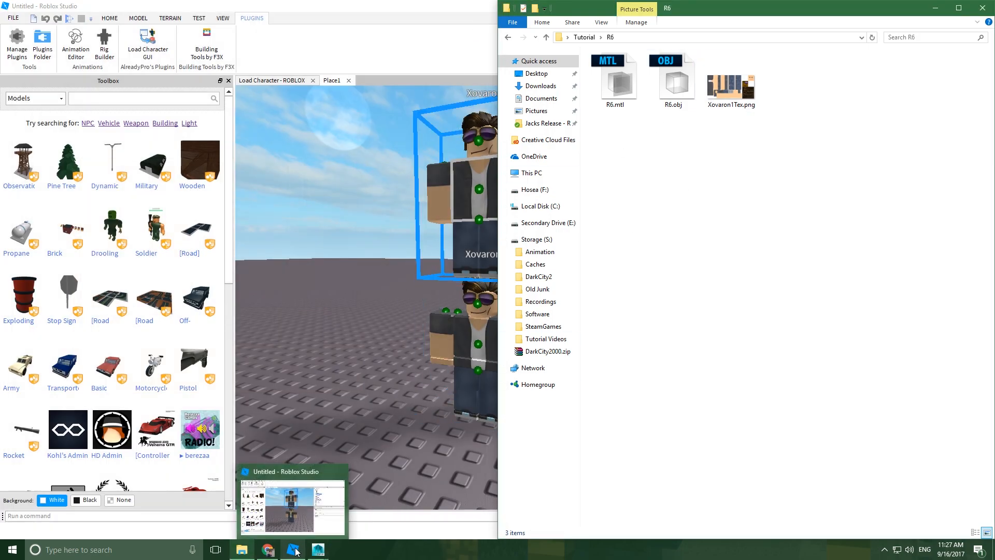
left_click(398, 517)
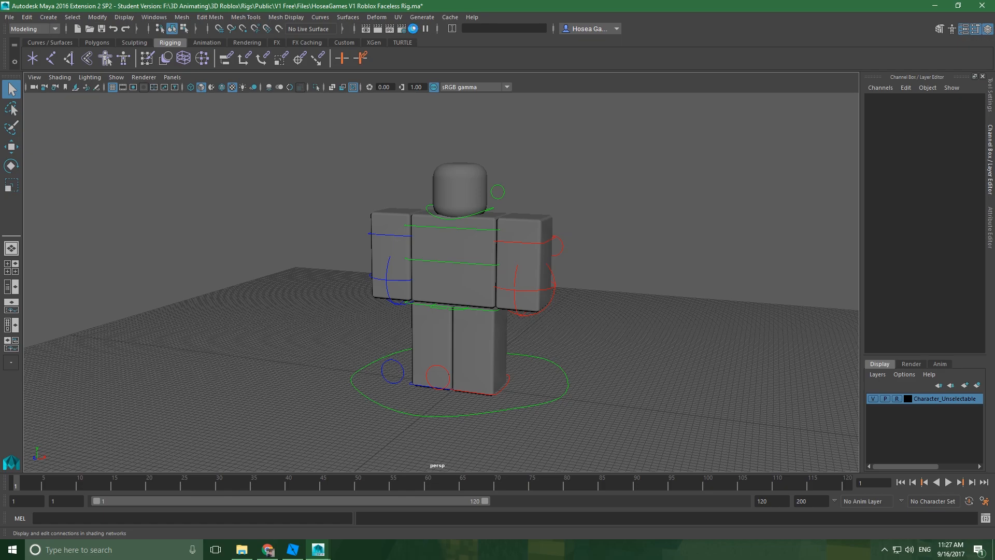
left_click(415, 29)
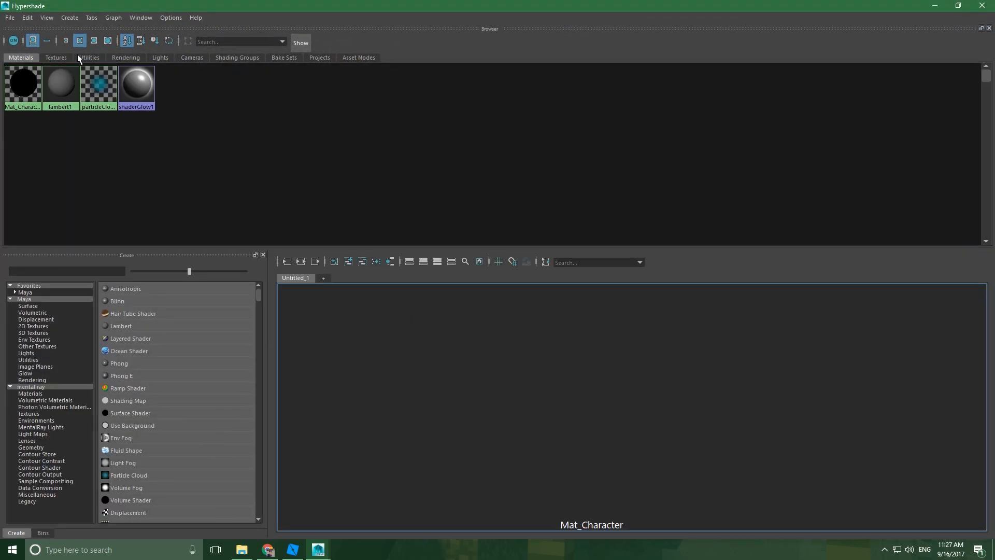
left_click(60, 57)
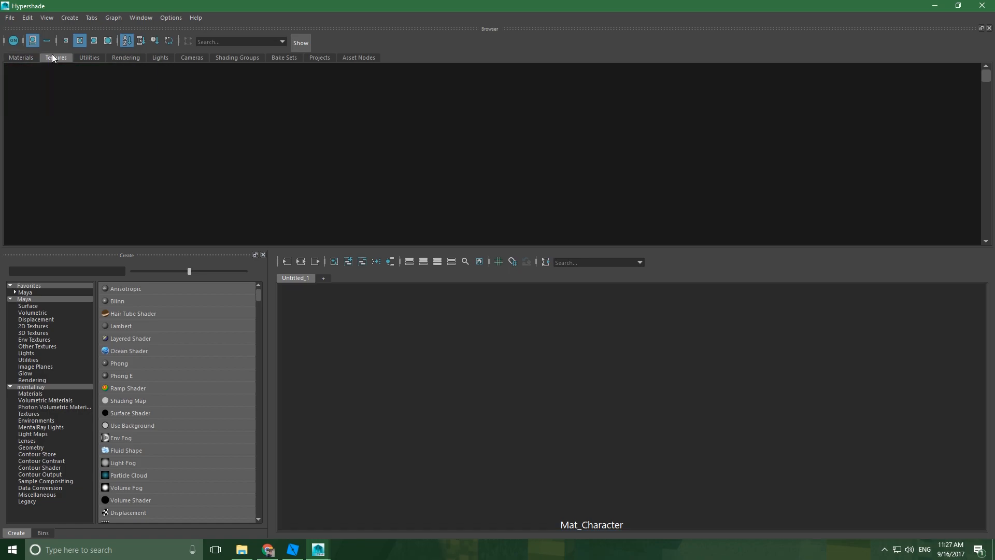
left_click(11, 88)
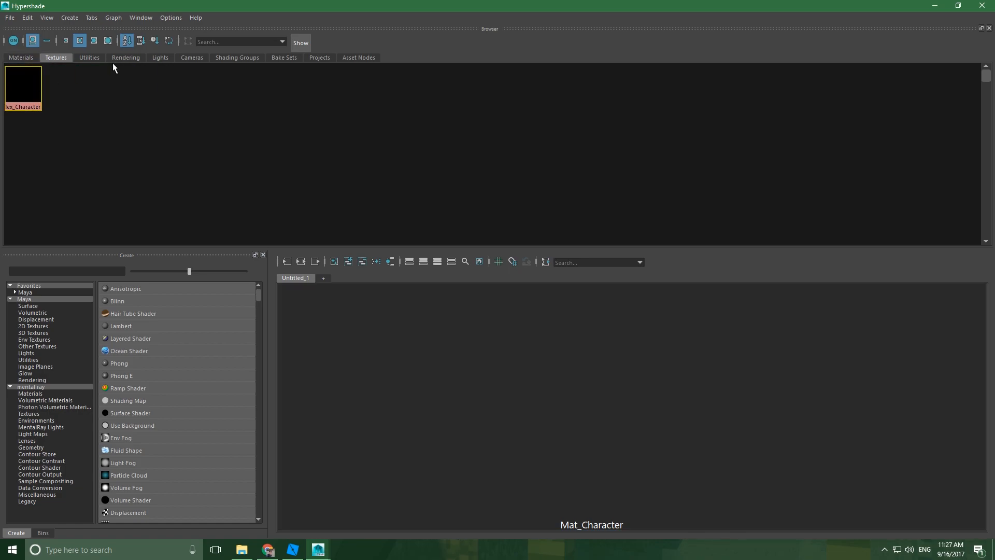
left_click_drag(573, 6, 379, 41)
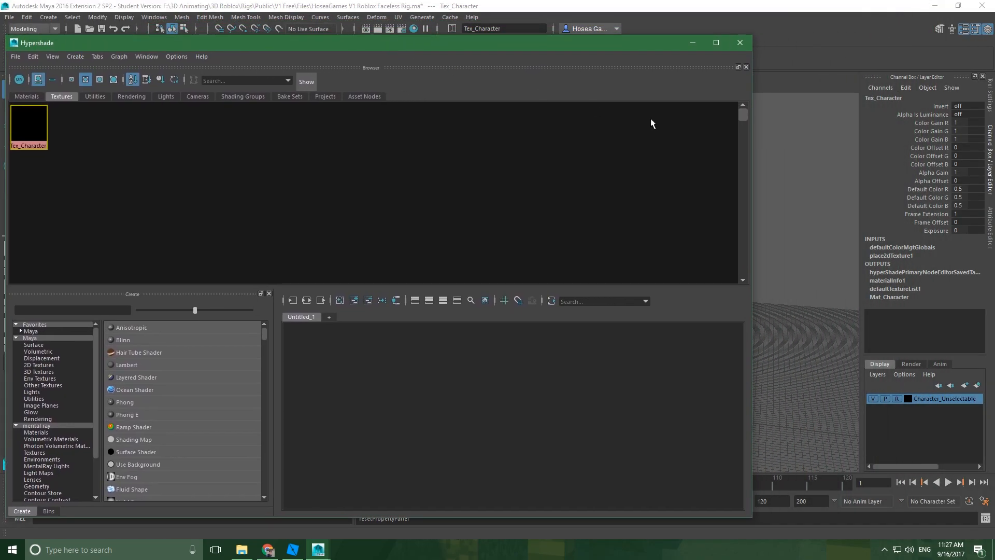
left_click(992, 232)
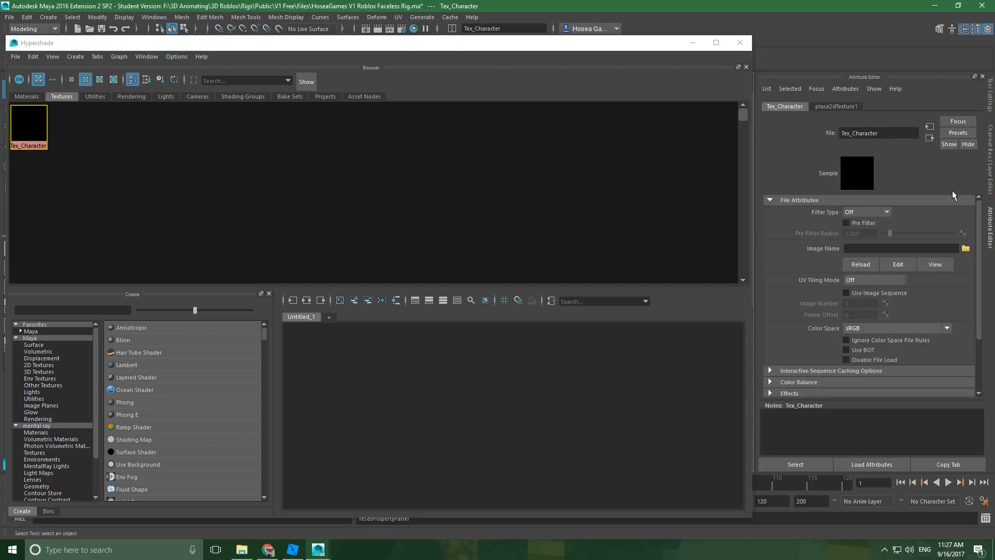
Load Xovaron1Tex.png from the Desktop's Tutorial\R6 folder as the Tex_Character image, then inspect the textured rig
left_click(966, 249)
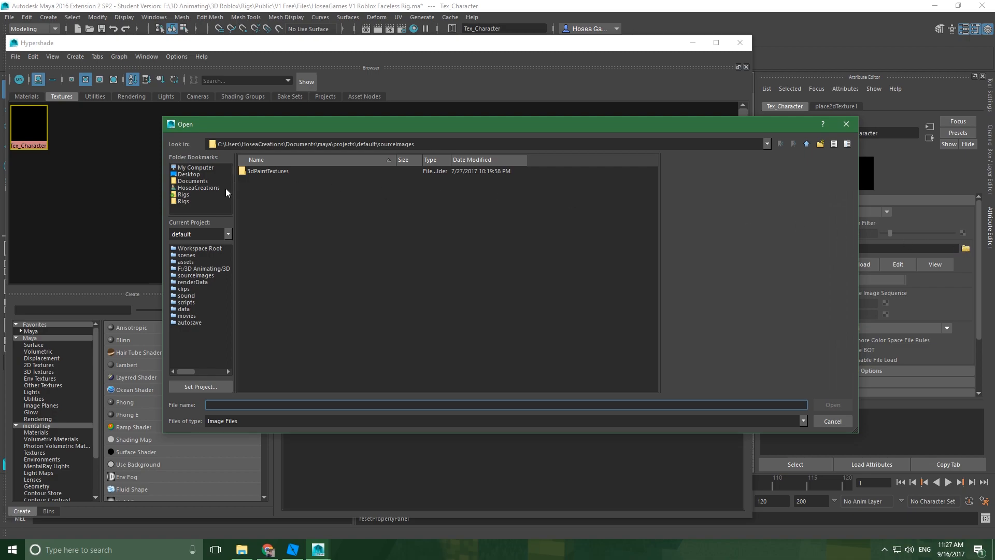
left_click(189, 175)
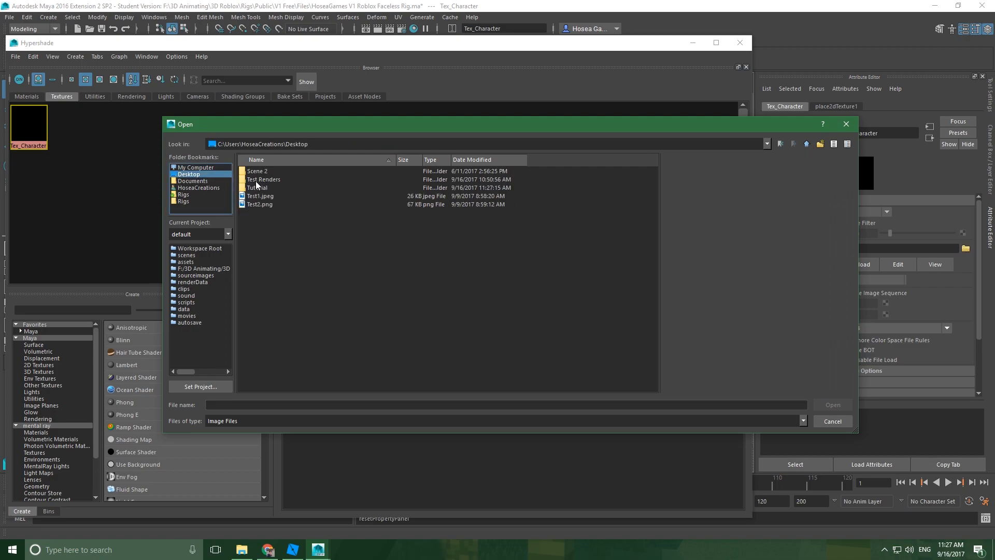
double_click(256, 188)
double_click(254, 172)
left_click(264, 171)
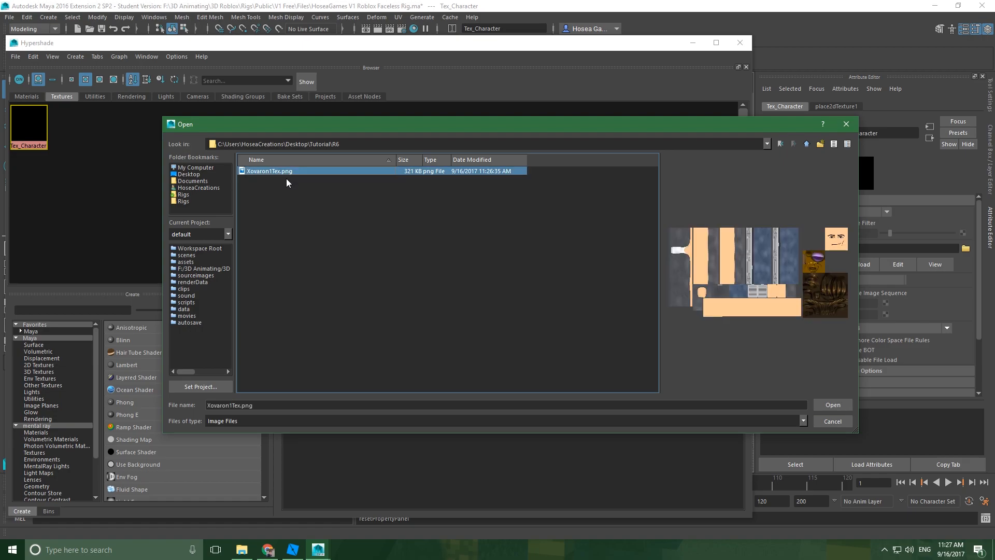
left_click(833, 404)
left_click(693, 43)
scroll(406, 247, "up", 5)
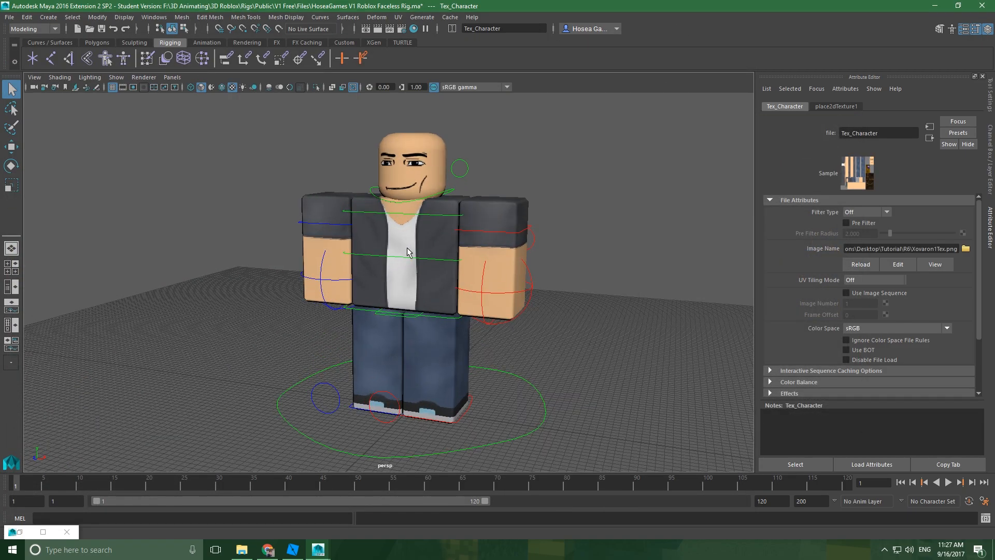
scroll(468, 181, "down", 2)
scroll(444, 232, "up", 1)
scroll(444, 231, "down", 5)
mouse_move(424, 271)
left_mouse_down("alt")
mouse_move(452, 271)
mouse_move(415, 271)
mouse_move(426, 274)
left_mouse_up("alt")
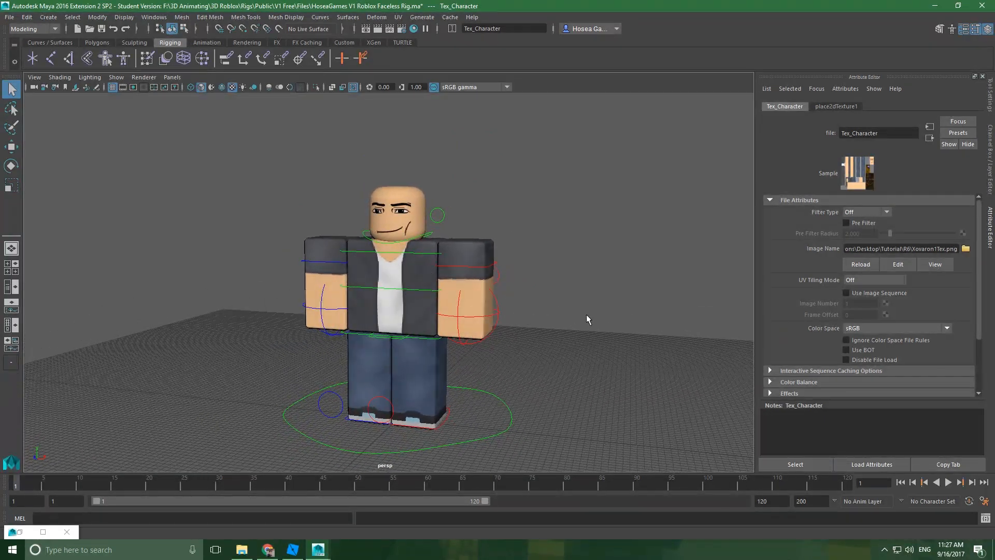
Import R6.obj from the Desktop's Tutorial\R6 folder into the rig scene
left_click(11, 16)
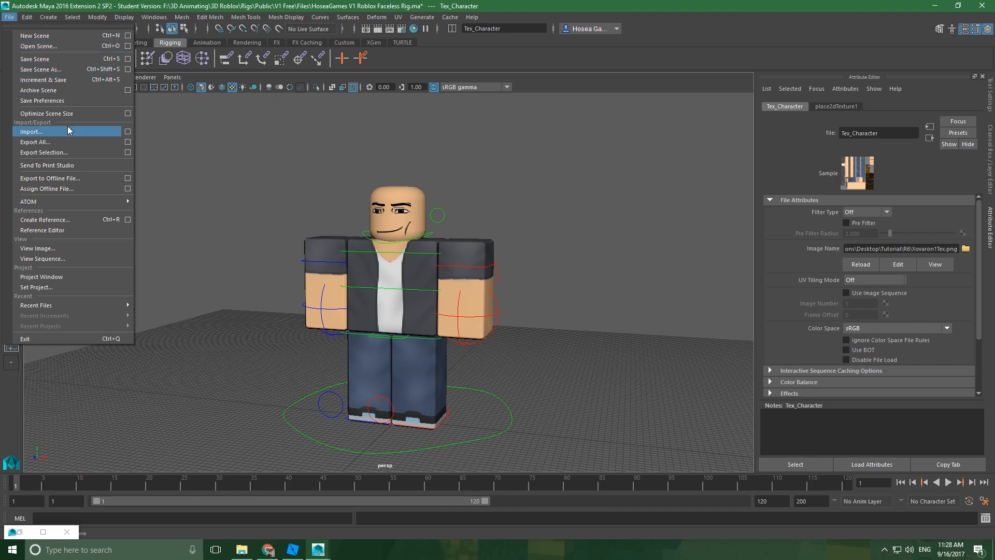
left_click(241, 549)
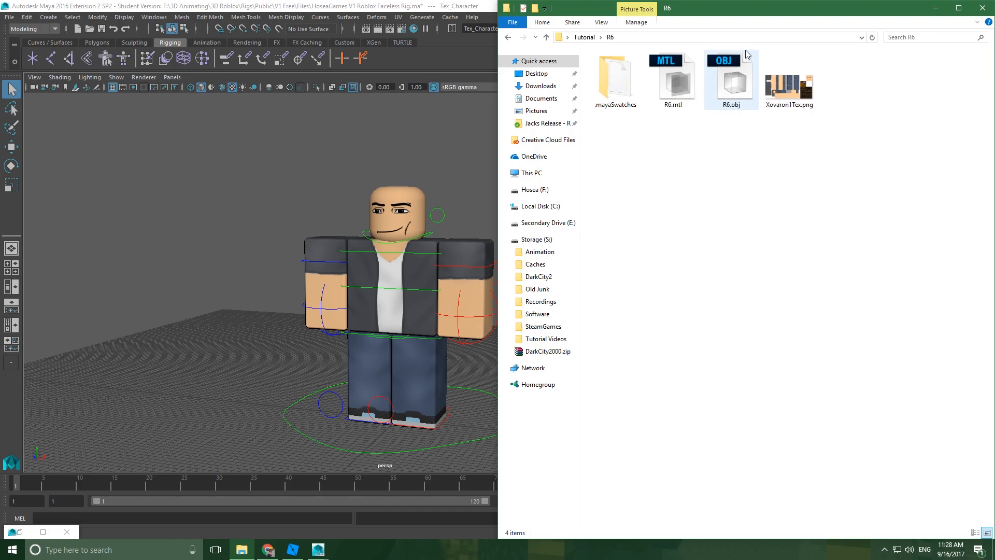
left_click(392, 17)
left_click(9, 17)
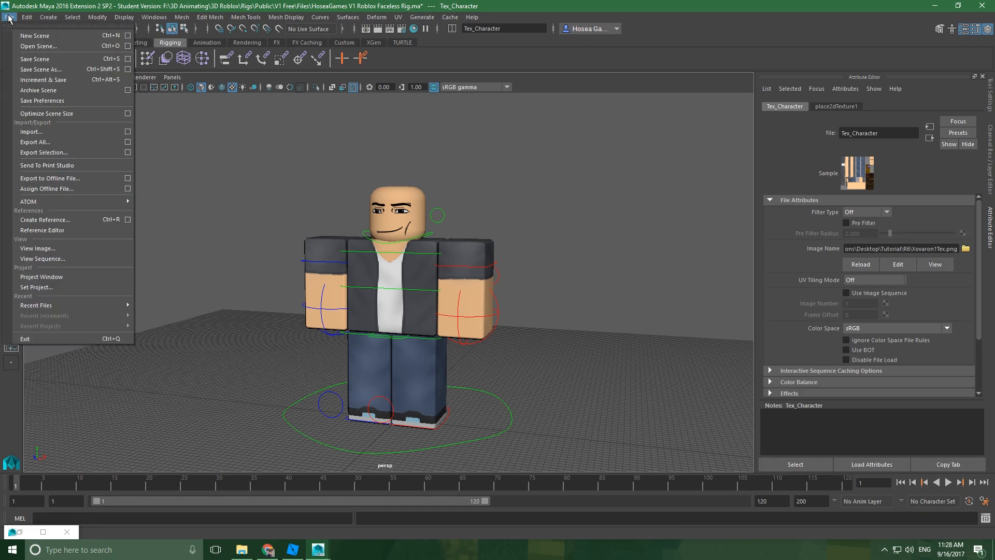
left_click(51, 135)
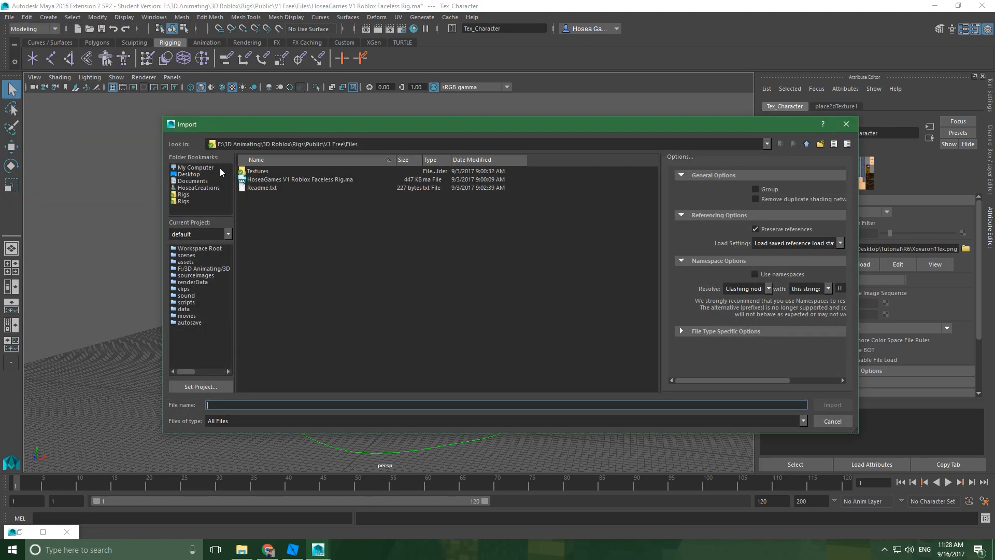
left_click(191, 174)
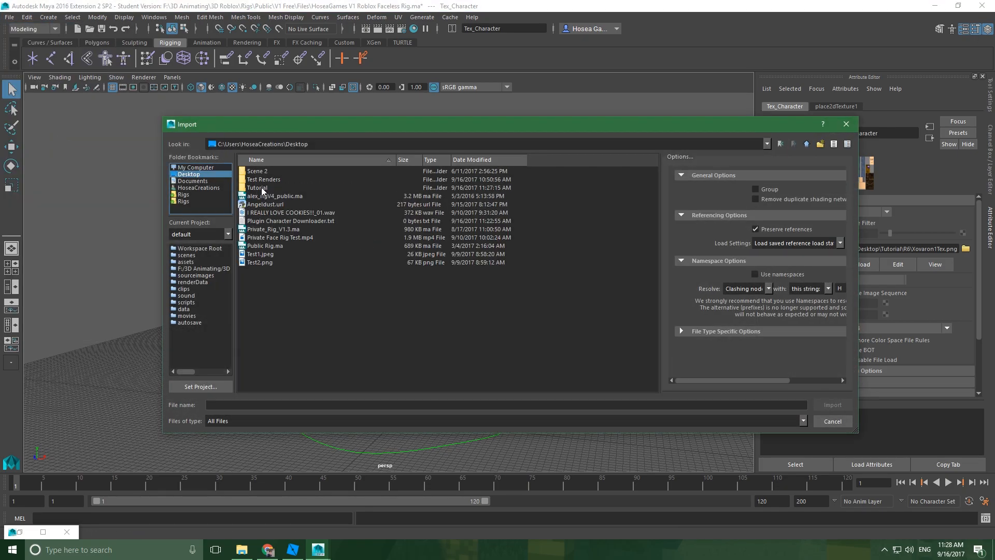
double_click(259, 187)
double_click(255, 173)
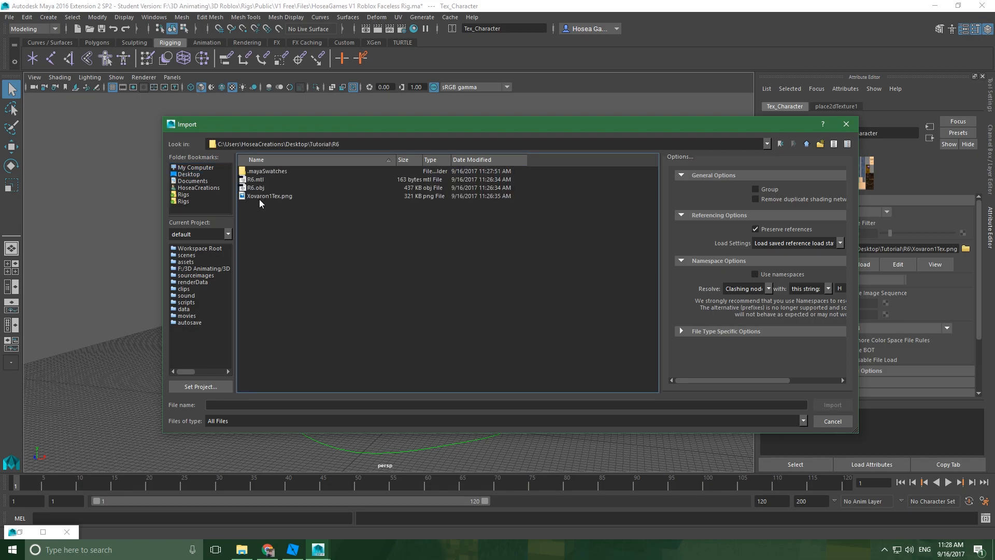
left_click(258, 188)
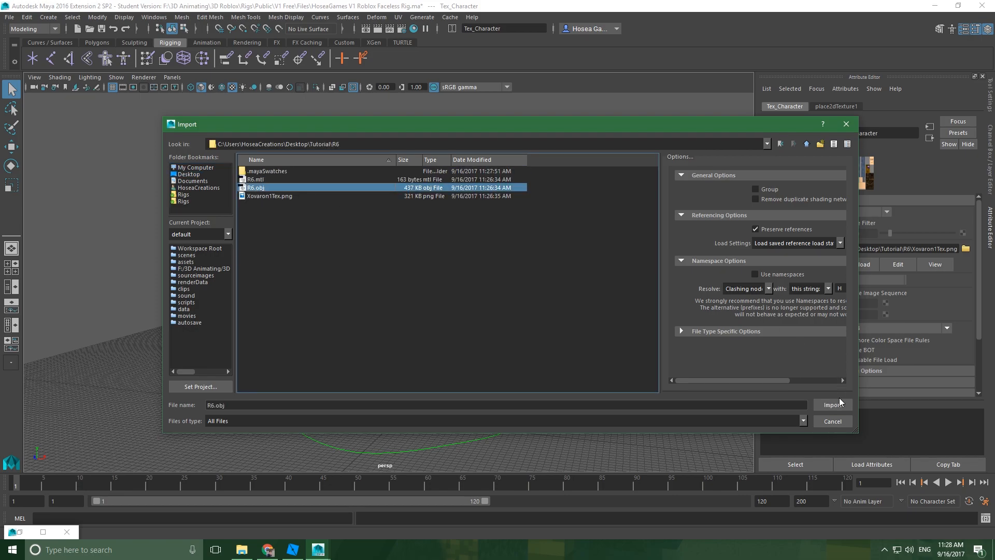
left_click(834, 404)
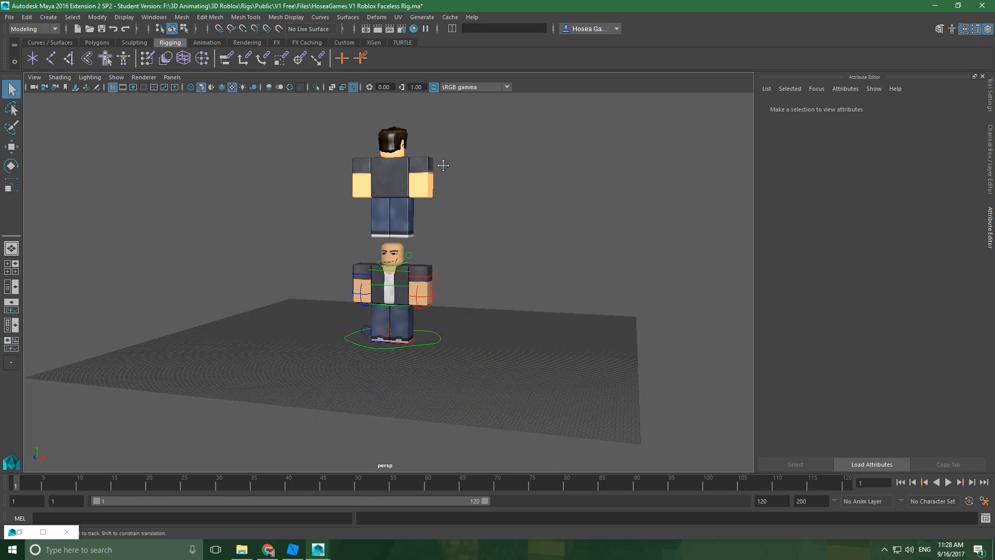
Select the imported character's hair and glasses and set their Rotate Y to 180
middle_click_drag(443, 161, 466, 247, "alt")
scroll(465, 247, "up", 4)
left_click_drag(466, 247, 573, 253, "alt")
left_click(412, 226)
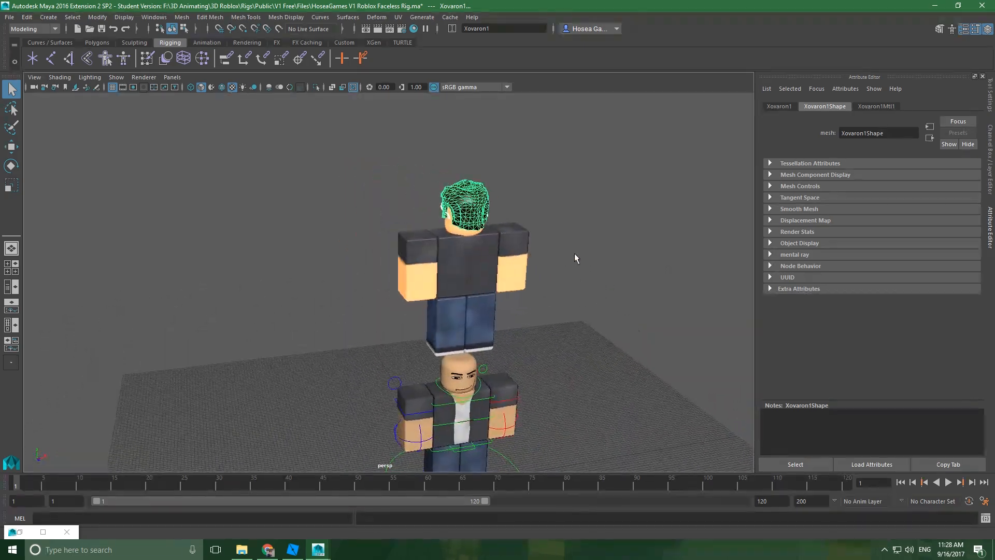
scroll(574, 253, "down", 5)
key("w")
scroll(497, 276, "up", 4)
left_click_drag(484, 264, 410, 258, "alt")
scroll(465, 329, "down", 3)
middle_click_drag(465, 329, 474, 291, "alt")
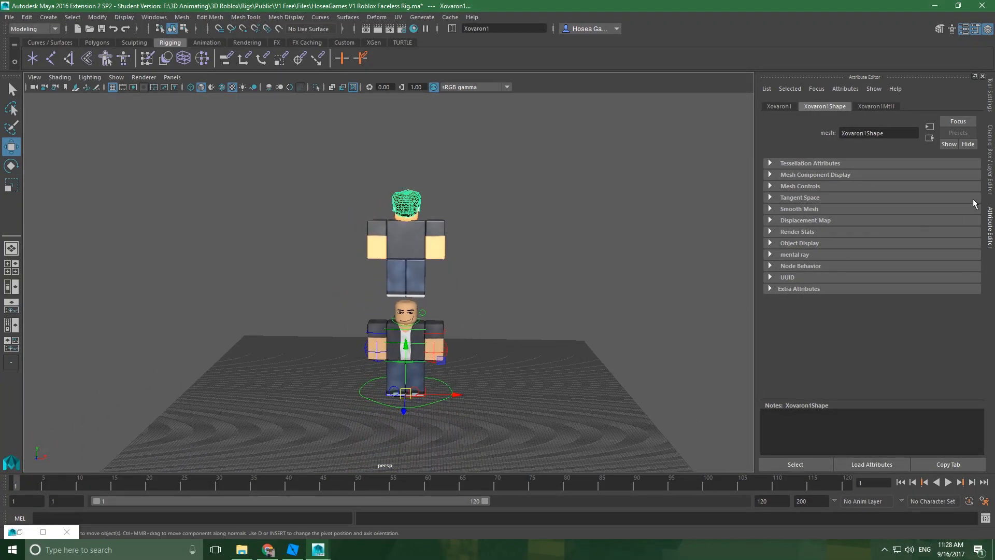
left_click(990, 157)
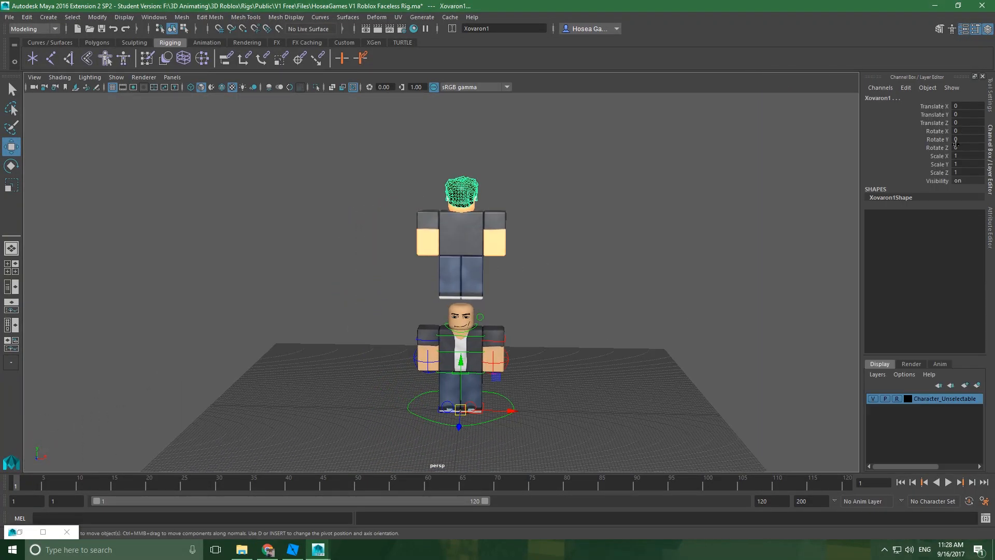
left_click(964, 139)
type("180")
key("Return")
Reset the pivot of the selected hair and glasses in pivot editing mode
scroll(533, 297, "up", 3)
middle_click_drag(529, 296, 508, 244, "alt")
left_click_drag(509, 244, 483, 228, "alt")
right_click(436, 118)
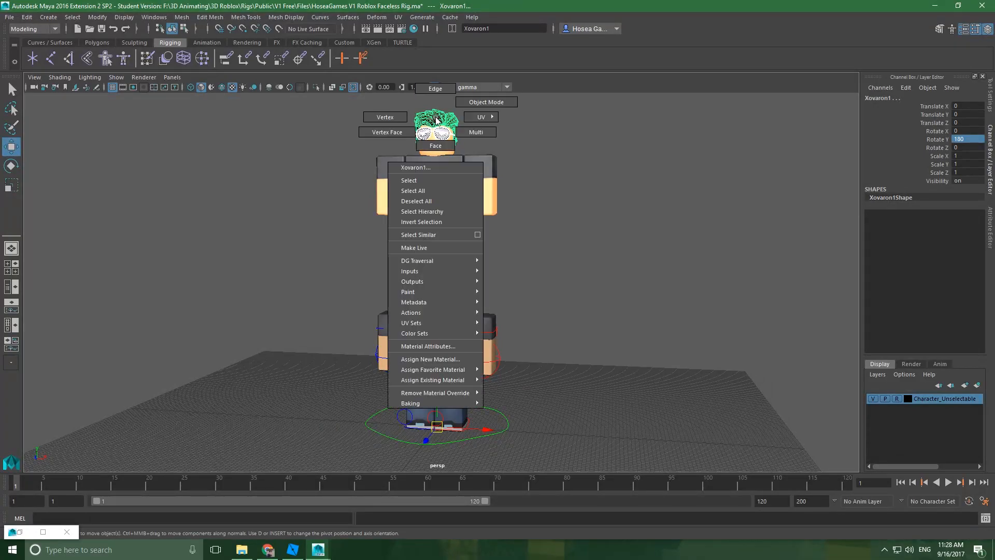
key("d")
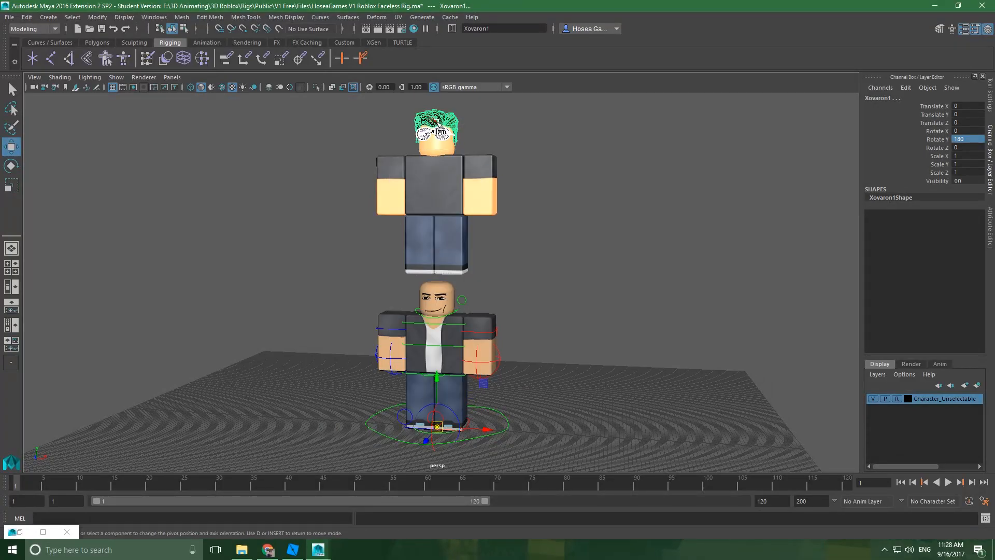
right_click(437, 123)
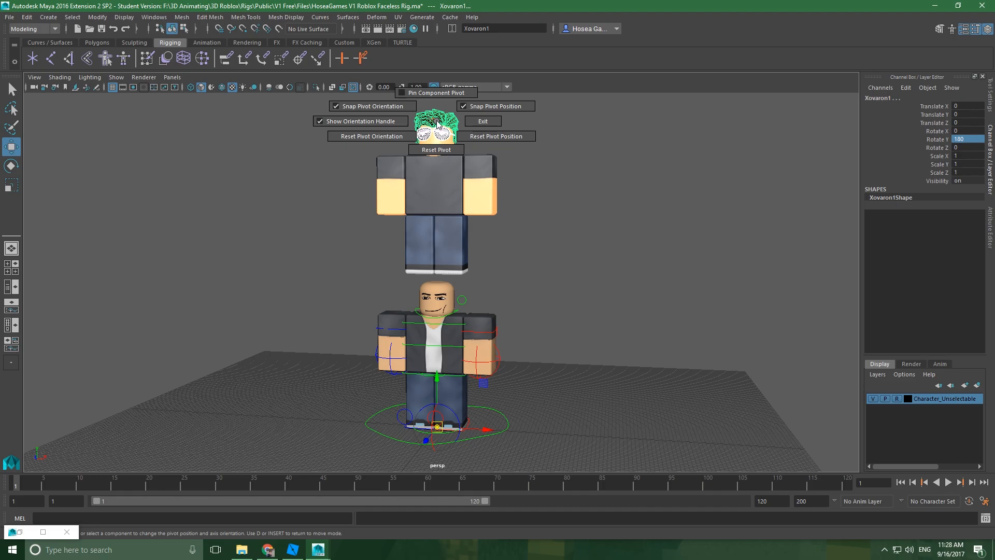
left_click(434, 149)
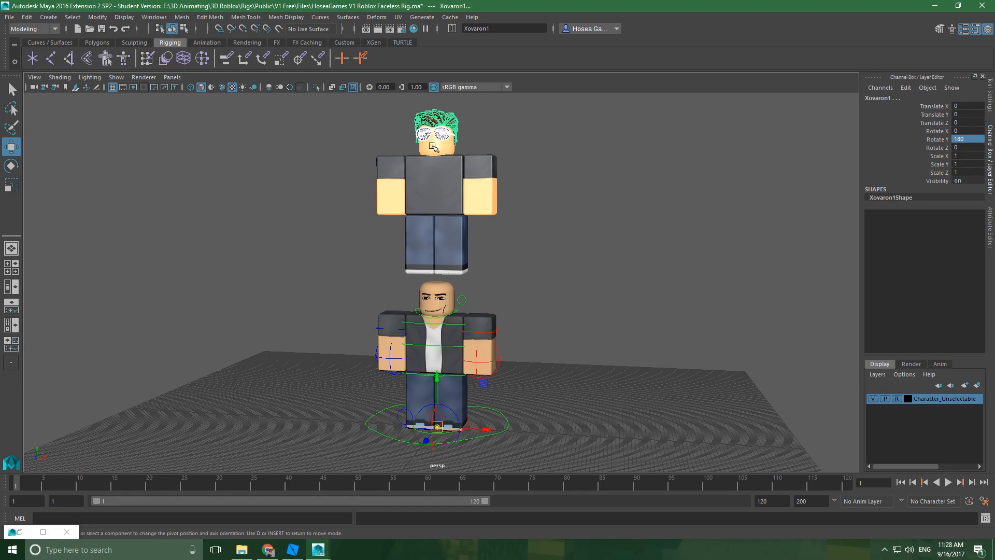
key("d")
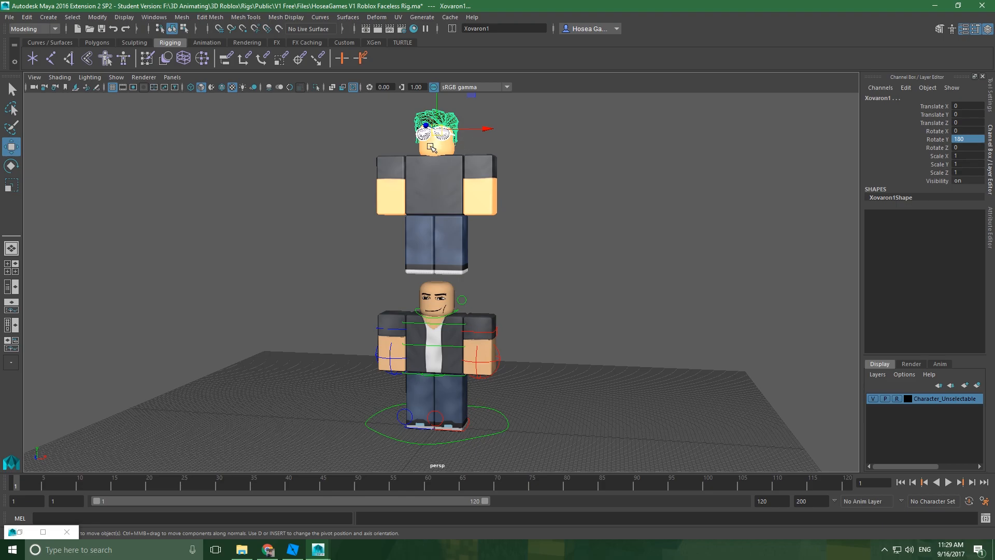
Lower the hair and glasses onto the rig's head at Translate Y about -5.472, and delete the leftover imported body
left_click_drag(435, 104, 455, 267)
left_click_drag(333, 115, 562, 247)
key("Delete")
scroll(440, 299, "up", 5)
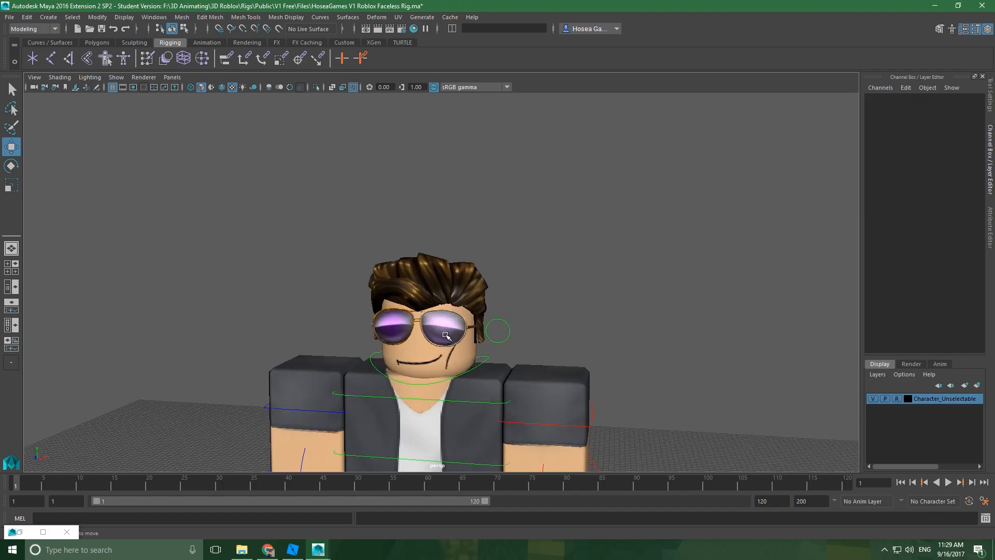
Assign the existing Mat_Character material to the hair and glasses
left_click(447, 335)
left_click(435, 269, "shift")
right_click(437, 270)
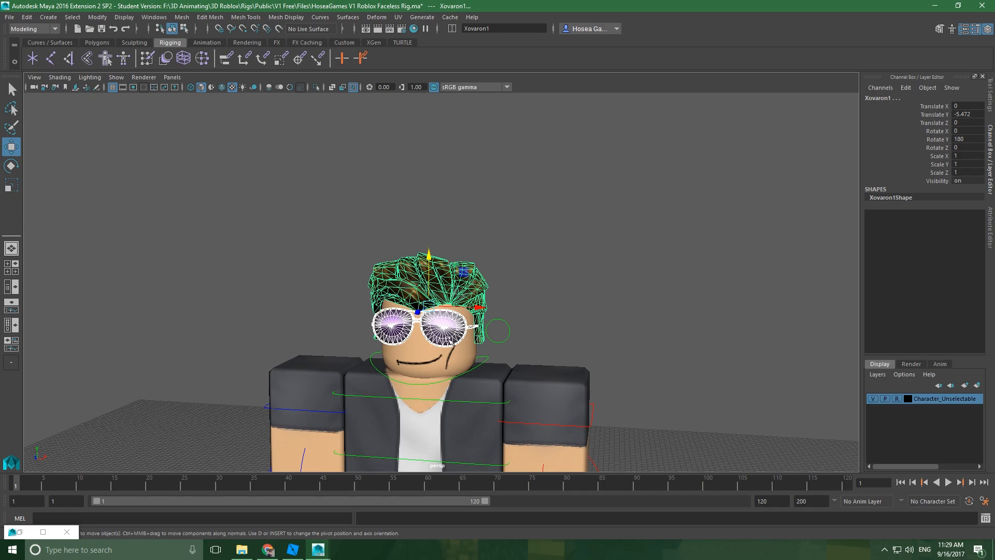
left_click(457, 325)
left_click(434, 280, "shift")
right_click(446, 271)
mouse_move(455, 527)
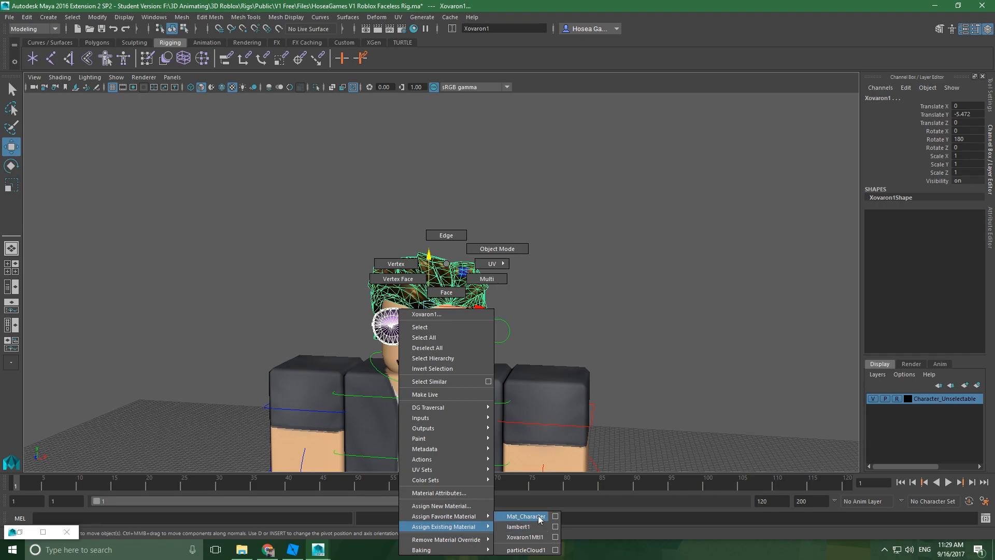
left_click(539, 517)
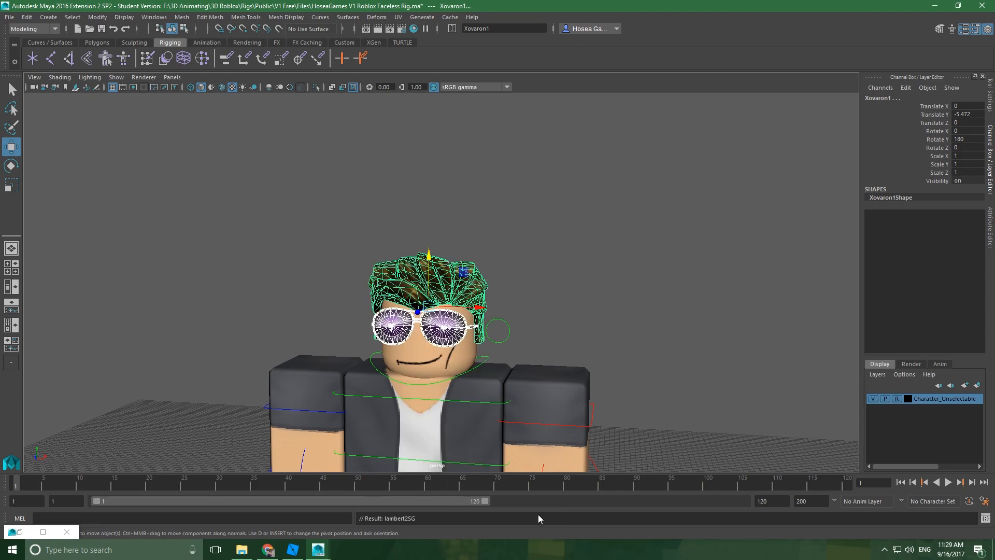
left_click(577, 243)
Raise the hair and glasses together to Translate Y about -5.39, using wireframe display to judge the fit on the head
middle_click_drag(521, 328, 523, 241, "alt")
left_click_drag(523, 241, 475, 245, "alt")
left_click(420, 236)
scroll(414, 178, "up", 4)
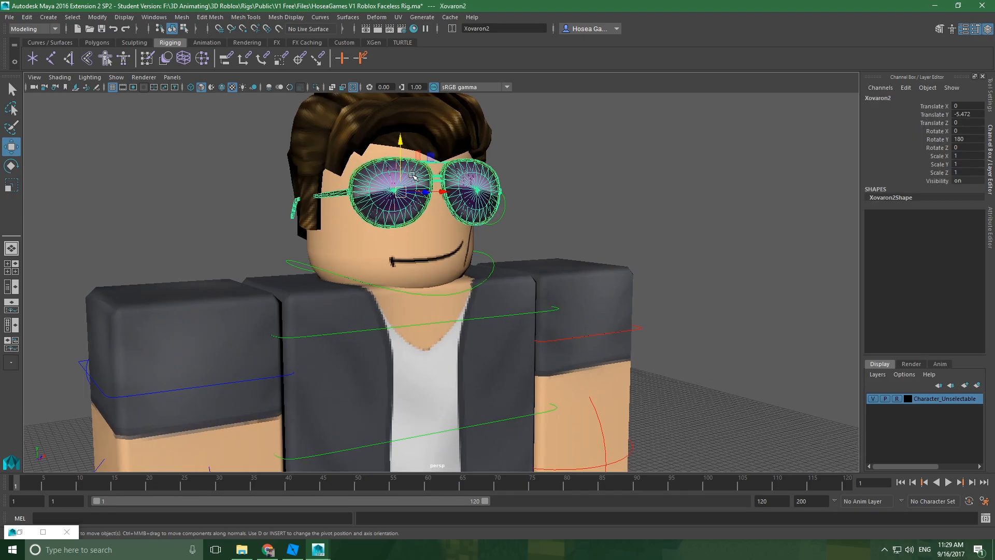
middle_click_drag(413, 175, 496, 332, "alt")
left_click(505, 274, "shift")
left_click_drag(217, 180, 238, 180, "alt")
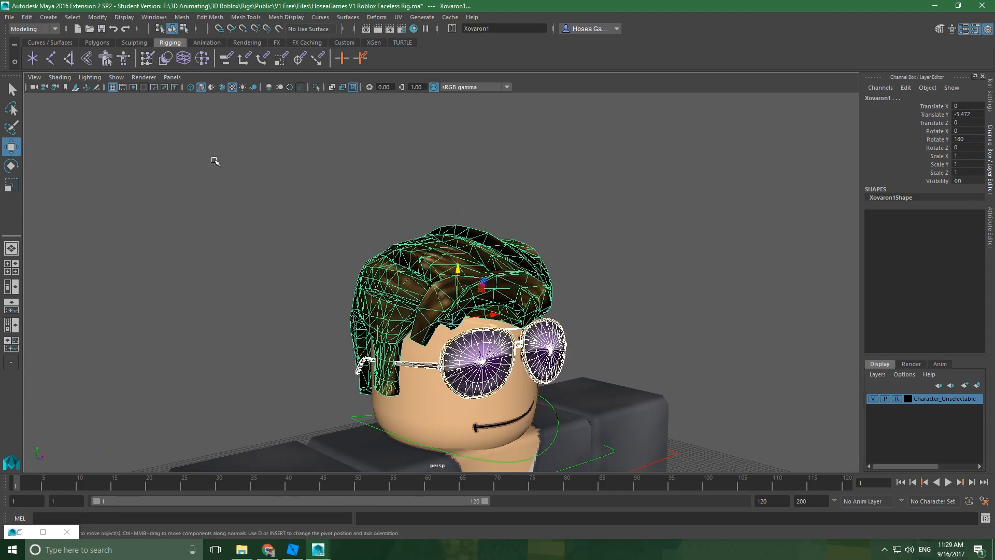
left_click(191, 87)
left_click_drag(456, 288, 461, 278)
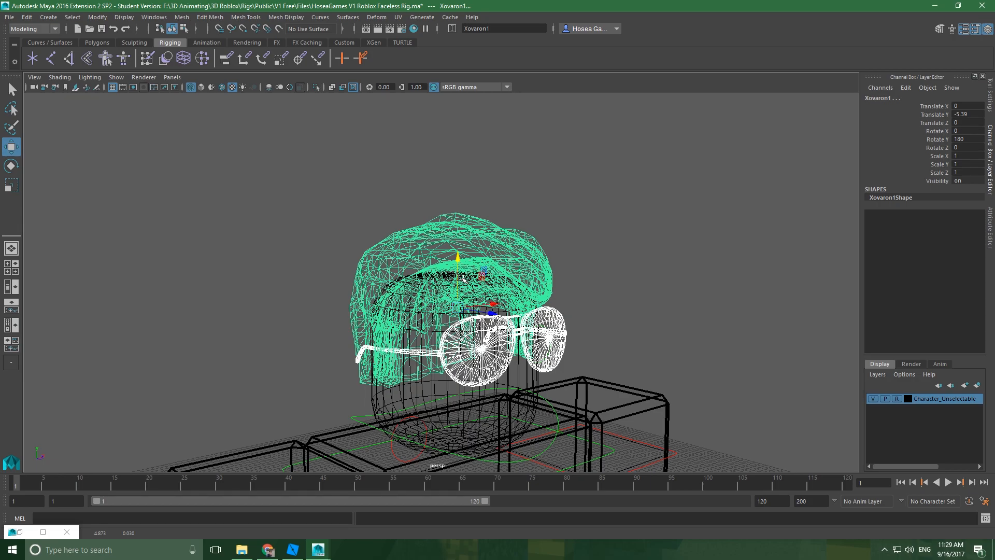
left_click(200, 87)
Examine the fit of the hair and glasses on the rig from several angles and distances
middle_click_drag(586, 326, 547, 282, "alt")
left_click_drag(546, 282, 448, 282, "alt")
left_click(681, 281)
scroll(580, 308, "down", 4)
left_click_drag(580, 309, 529, 331, "alt")
scroll(499, 315, "down", 4)
middle_click_drag(537, 347, 509, 251, "alt")
scroll(356, 217, "up", 4)
middle_click_drag(393, 217, 428, 302, "alt")
Show the Outliner beside the perspective view, select Xovaron1 and Xovaron2, and expand the rig's Body_Parts group
left_click(11, 288)
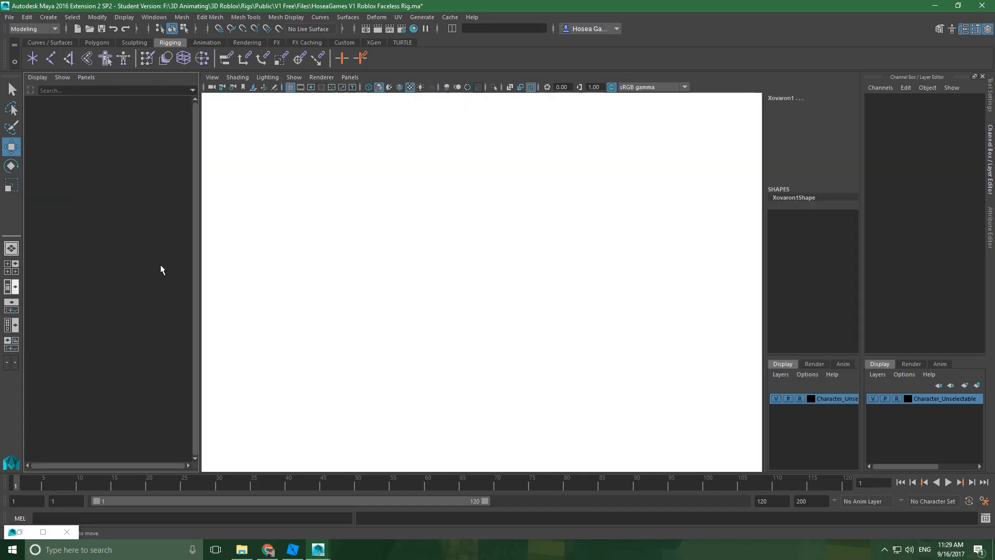
left_click(74, 150)
left_click(67, 163, "shift")
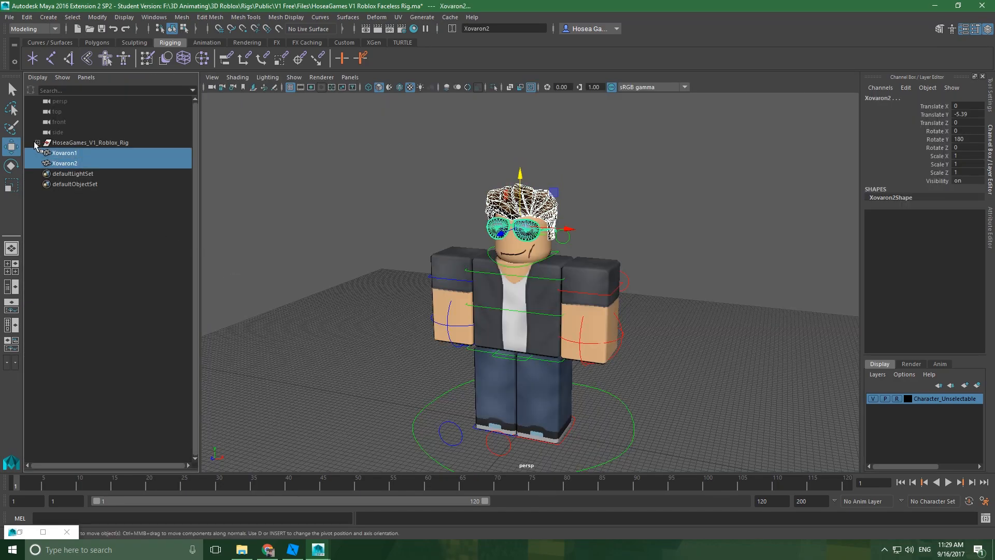
left_click(37, 143)
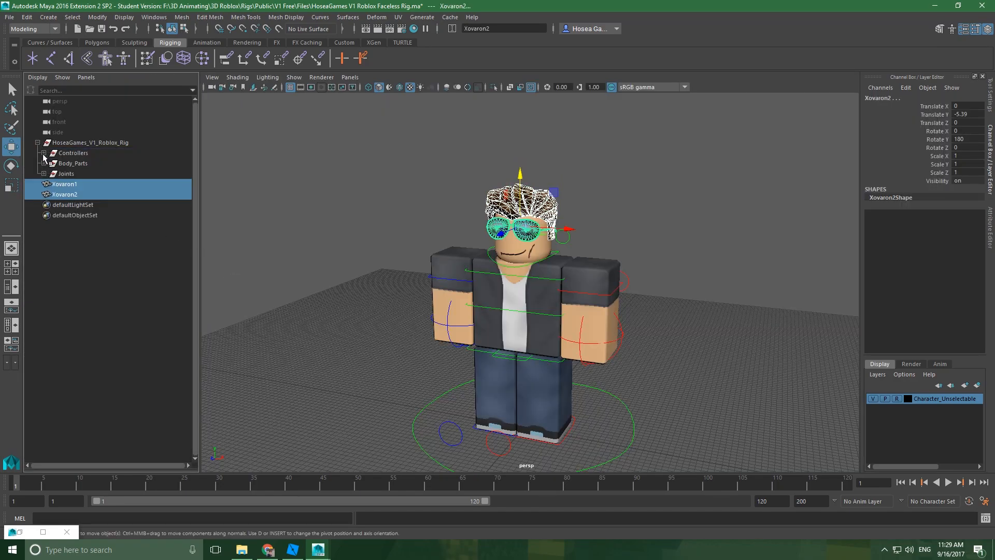
left_click(44, 163)
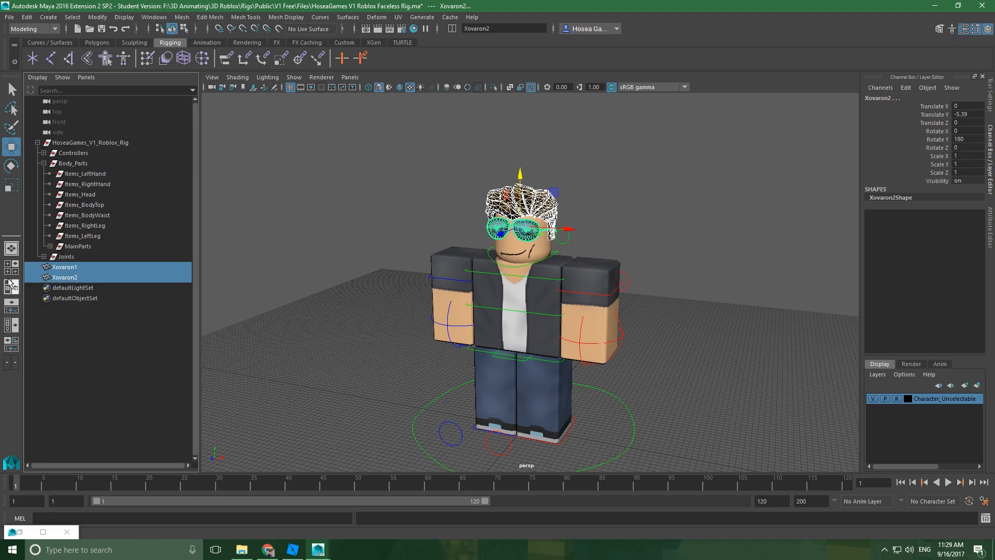
Open the Outliner in its own window and parent Xovaron1 and Xovaron2 under Items_Head in Body_Parts
left_click(155, 18)
left_click(175, 119)
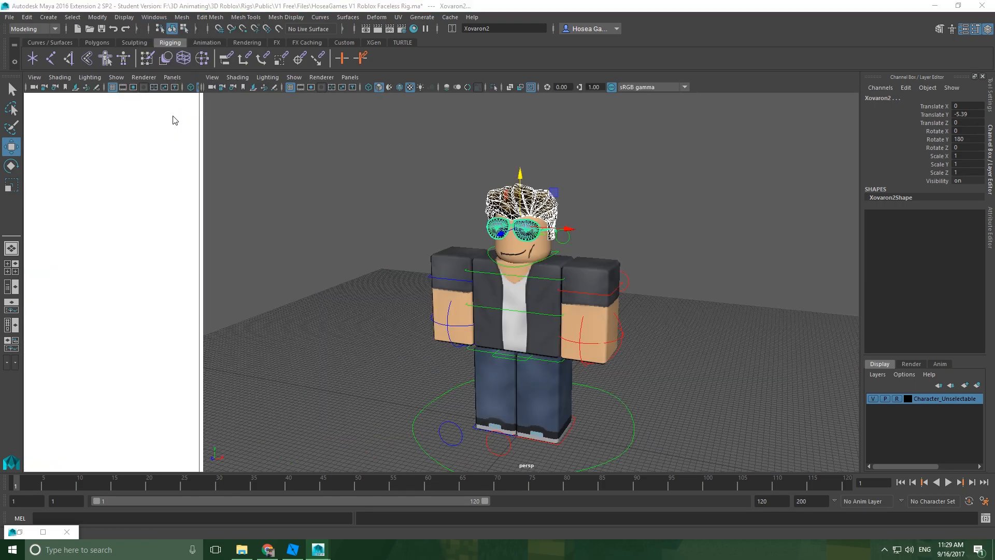
left_click_drag(909, 43, 92, 35)
left_click(33, 114)
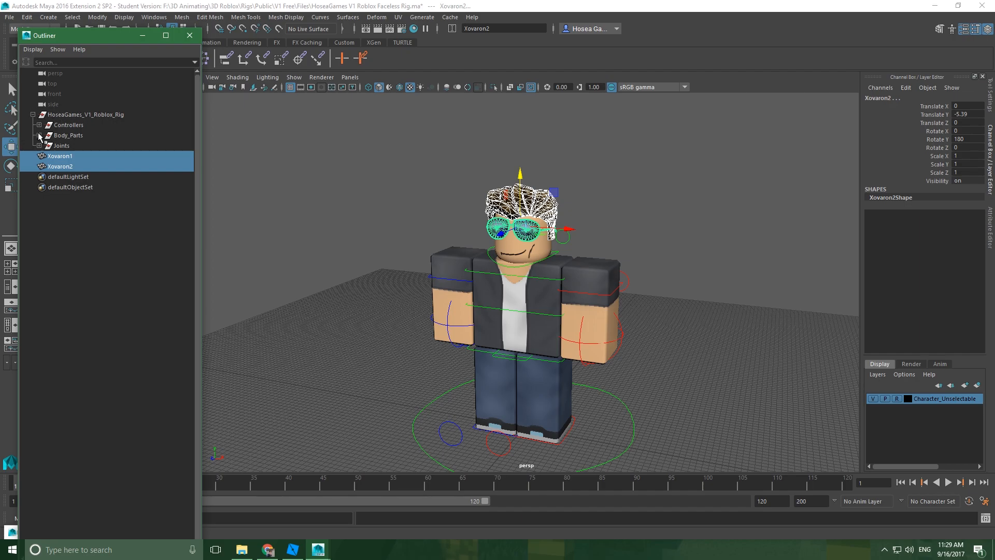
left_click(39, 135)
middle_click_drag(71, 250, 90, 170)
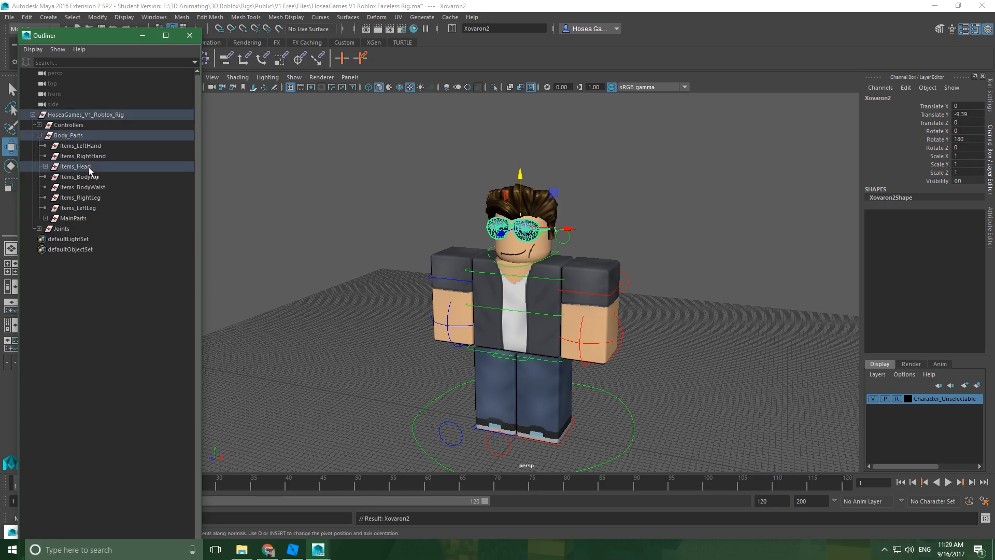
left_click(39, 135)
left_click(382, 222)
Test-rotate the head controller to check whether the hair and glasses follow it, and undo the rotation
left_click_drag(591, 288, 569, 290, "alt")
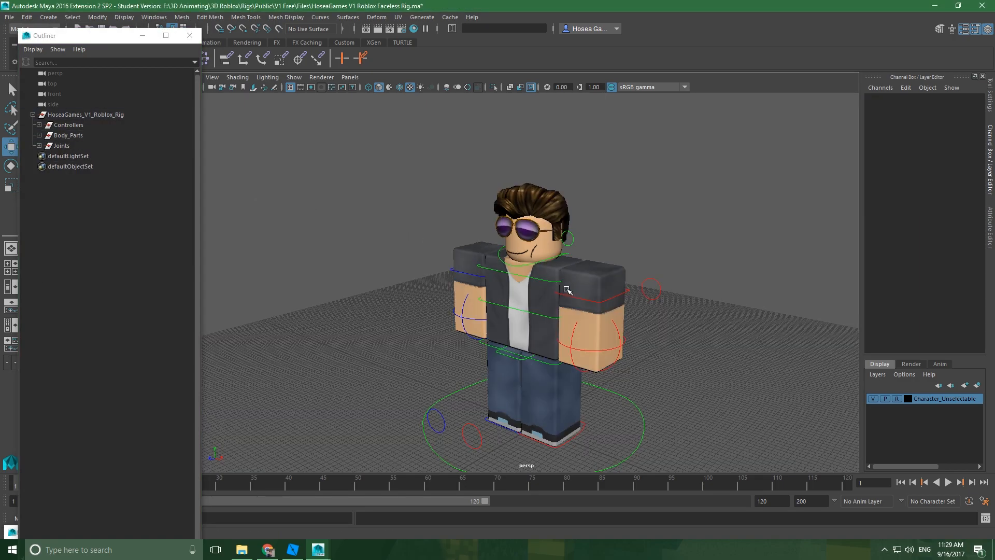
left_click(555, 261)
key("e")
left_click_drag(498, 251, 625, 421)
key("ctrl+z")
Examine the parented hair and glasses up close on the rig and minimise the Outliner window
left_click_drag(531, 360, 598, 346, "alt")
middle_click_drag(598, 346, 537, 275, "alt")
scroll(537, 275, "up", 5)
middle_click_drag(472, 202, 551, 263, "alt")
left_click(682, 204)
scroll(671, 223, "down", 5)
left_click(143, 35)
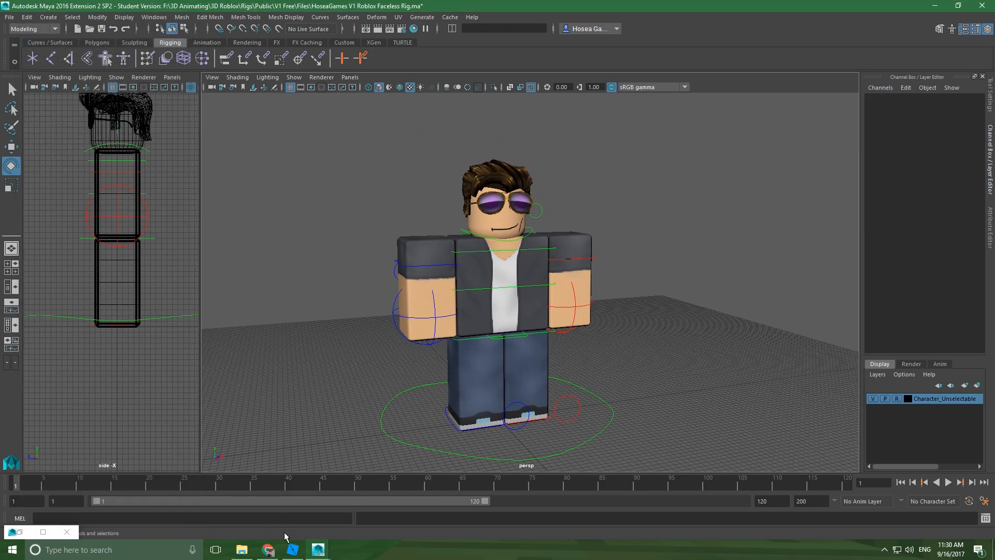
Bring up the Tutorial\R6 folder in File Explorer to locate Xovaron1Tex.png, and launch Paint
left_click(242, 549)
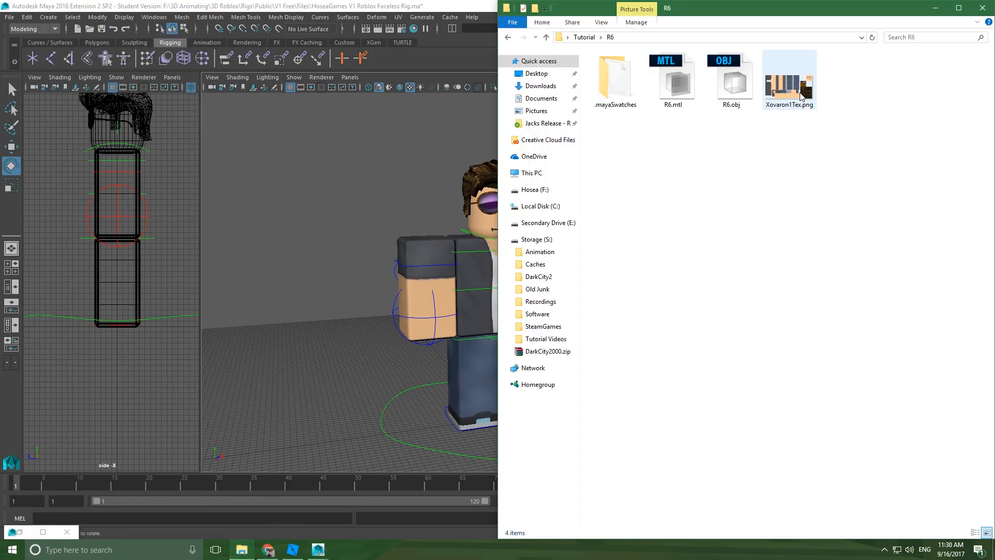
left_click_drag(796, 87, 421, 308)
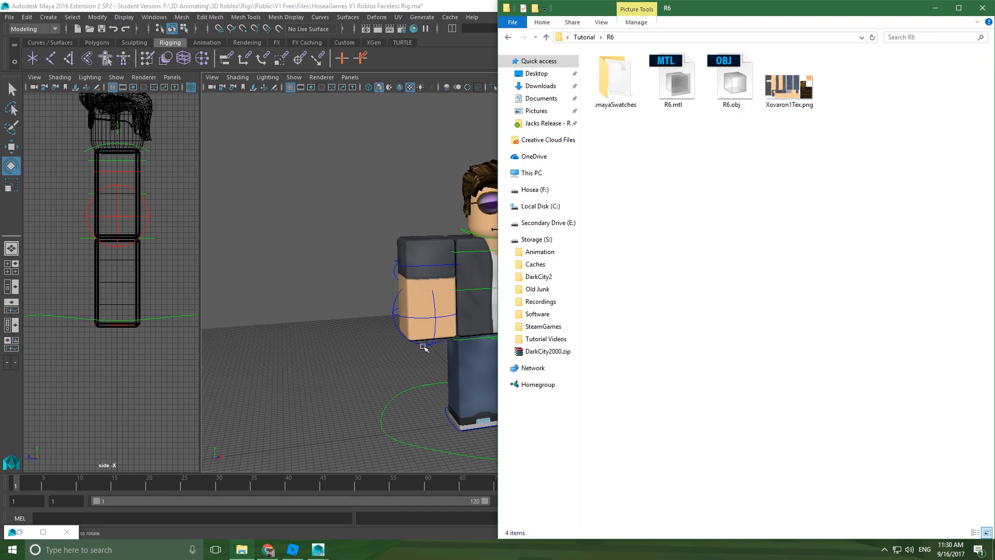
left_click(12, 550)
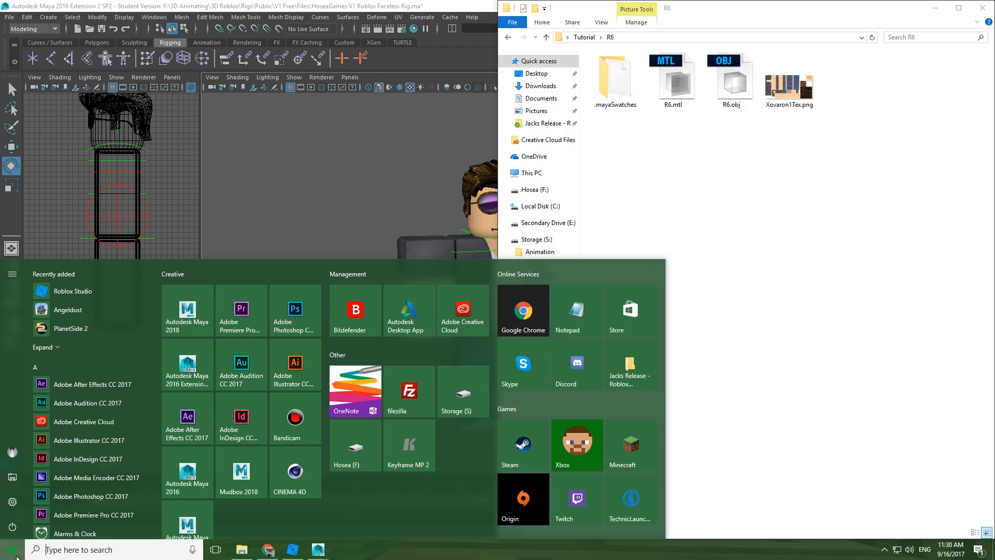
type("pain")
key("Down")
key("Down")
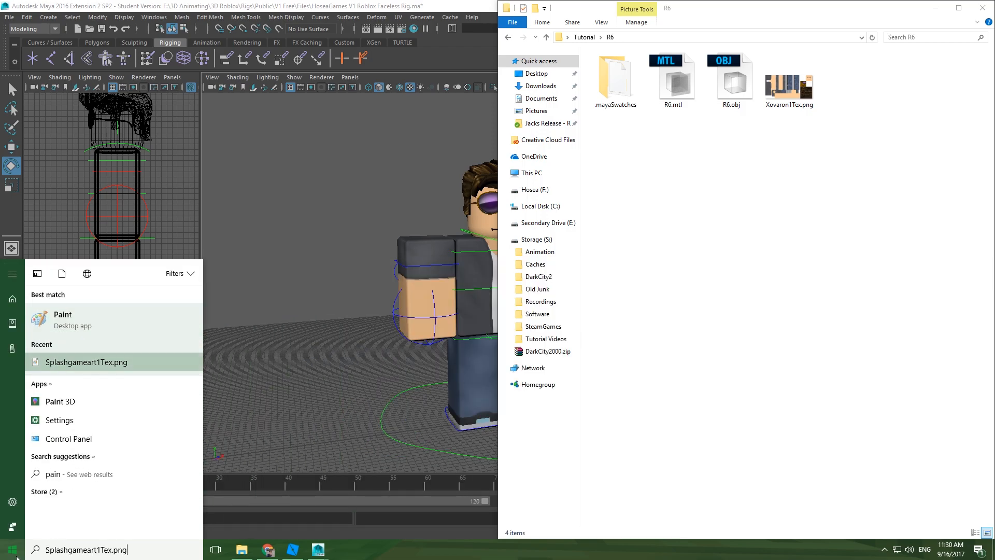
key("Up")
key("Up")
key("Up")
key("Down")
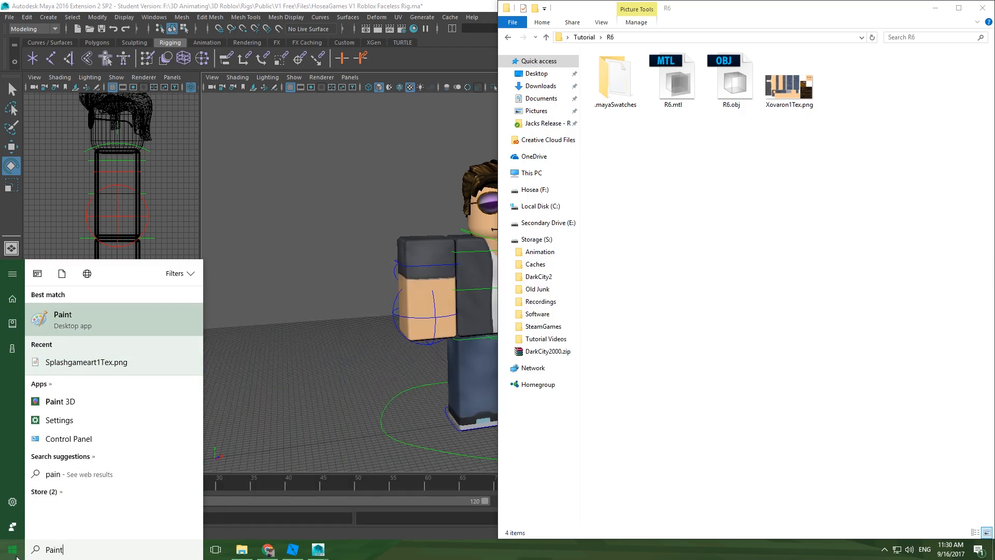
key("Return")
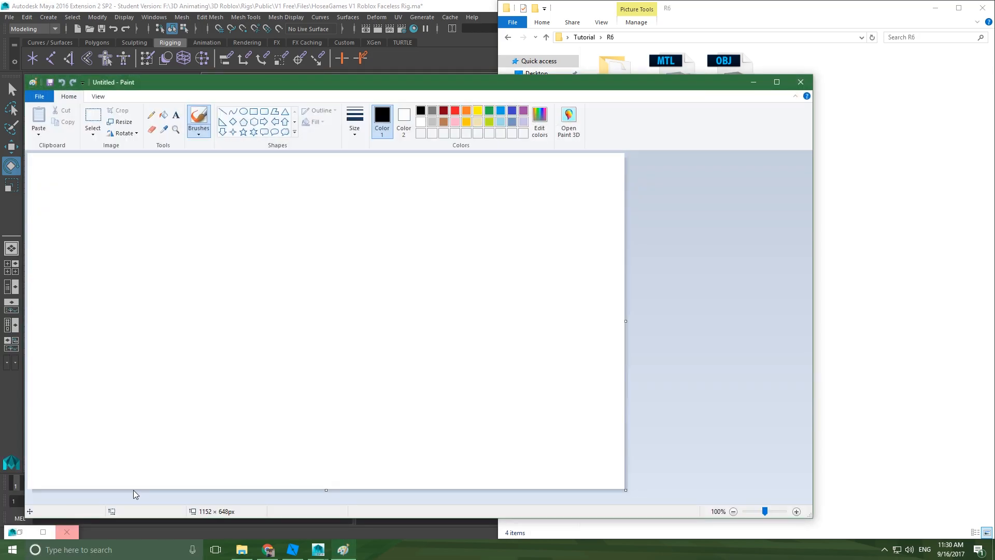
Open Xovaron1Tex.png in Paint from the Desktop's Tutorial\R6 folder
left_click(866, 145)
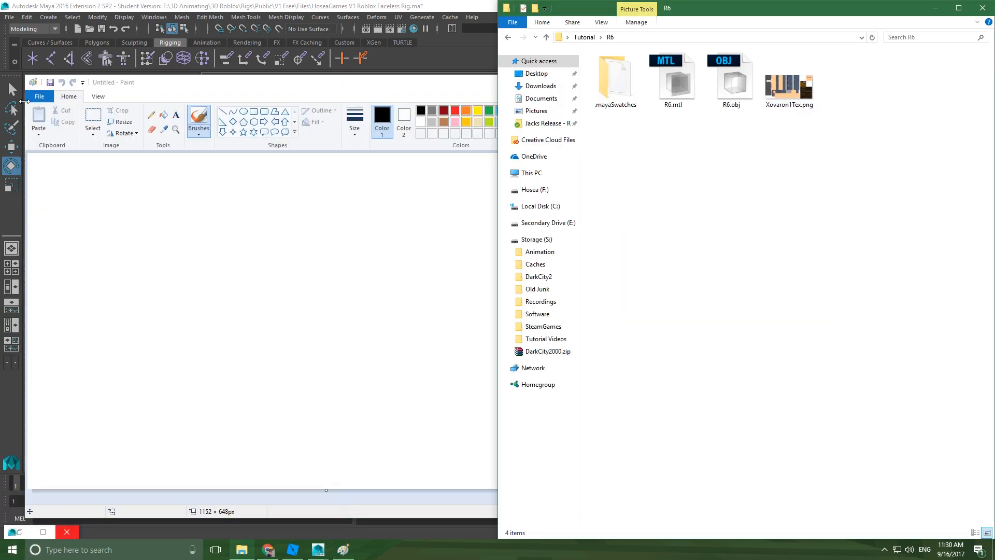
left_click(40, 99)
left_click(40, 99)
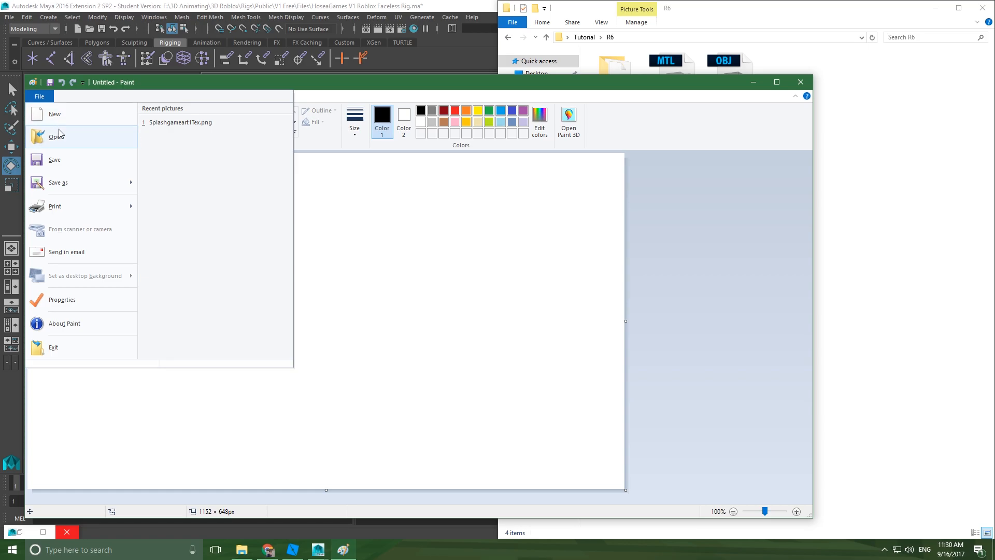
left_click(58, 133)
left_click(289, 244)
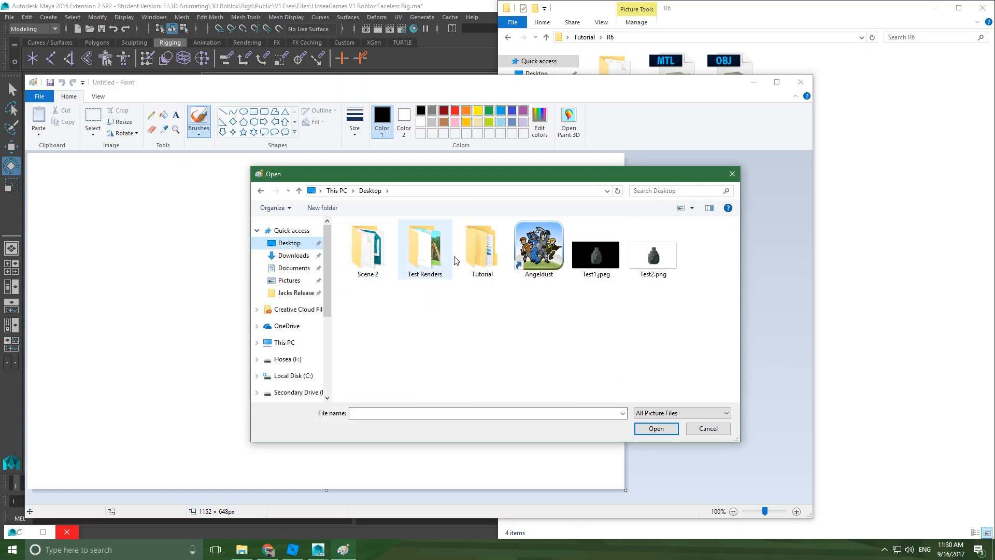
double_click(479, 252)
left_click(359, 239)
double_click(359, 240)
double_click(404, 264)
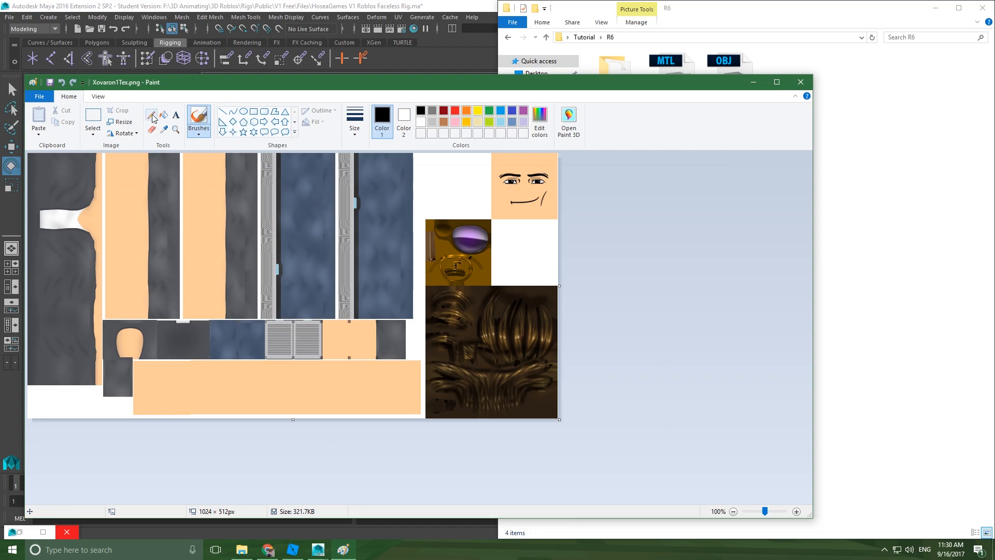
Sample the face's skin colour and paint over part of the eyes and eyebrows with the Marker brush
left_click(198, 130)
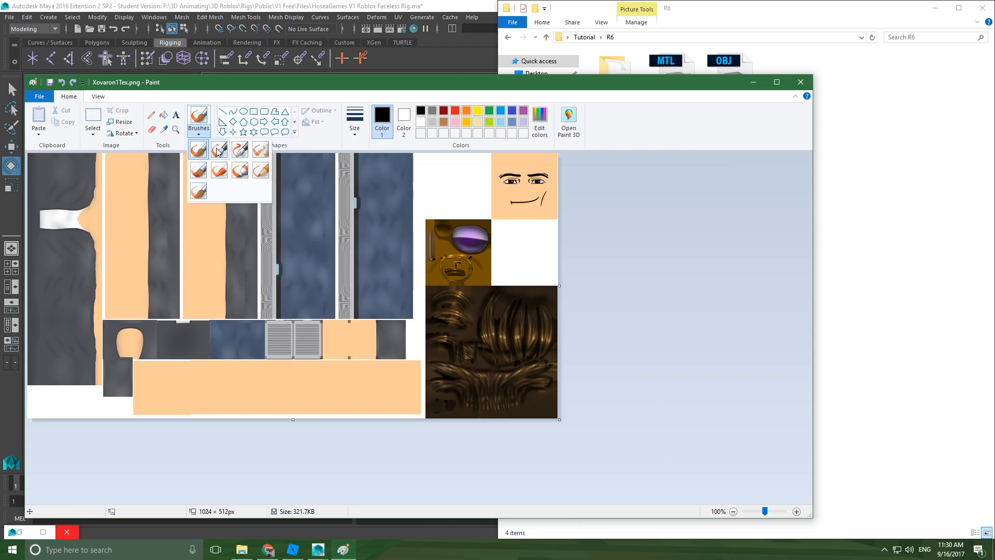
left_click(241, 170)
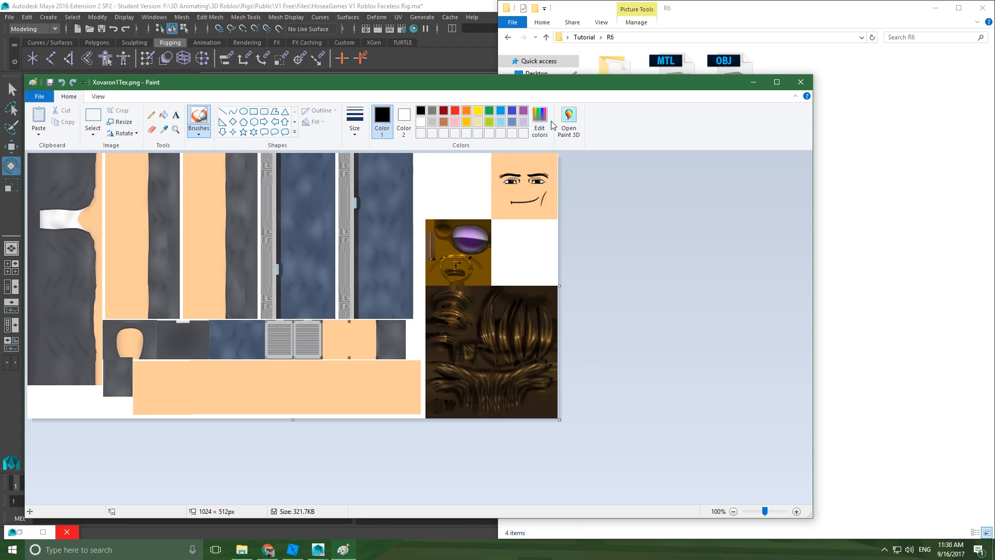
left_click(165, 129)
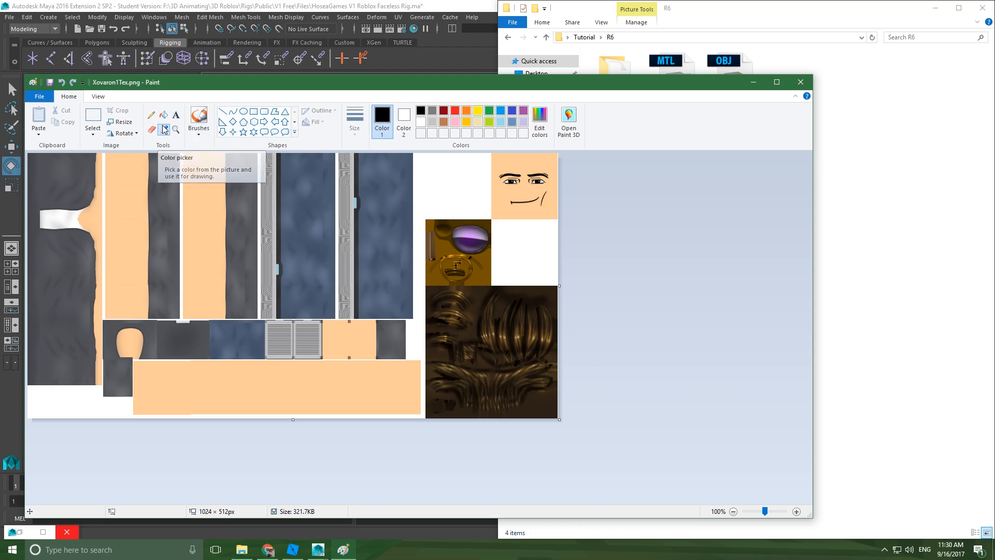
left_click(500, 192)
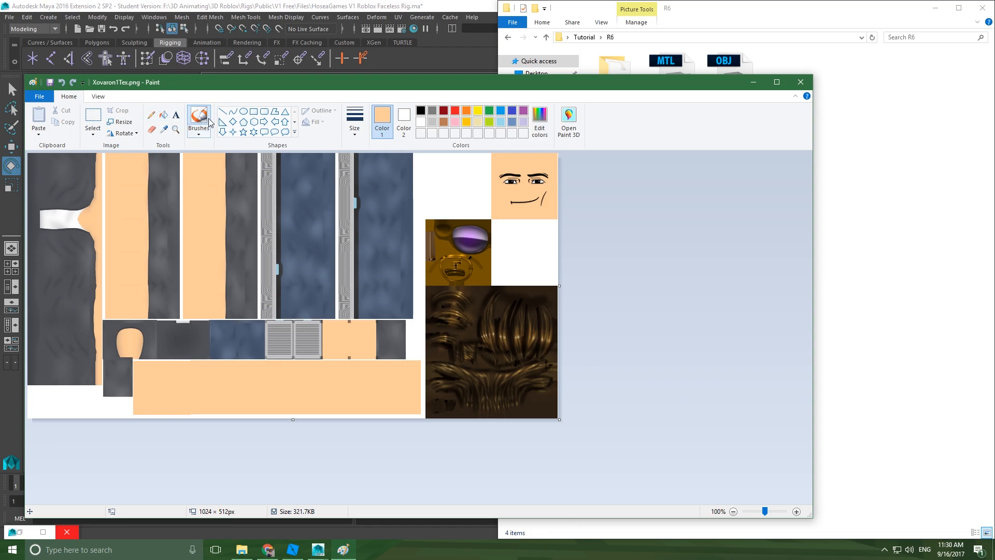
left_click_drag(511, 175, 544, 176)
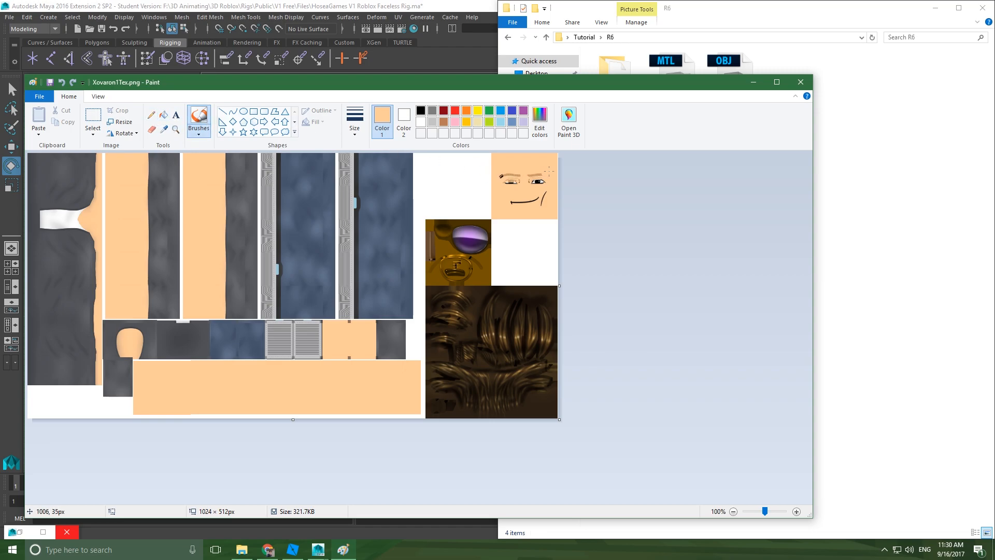
Switch to the plain Brush with a chosen stroke size and paint out the remaining facial features in skin colour
left_click(197, 135)
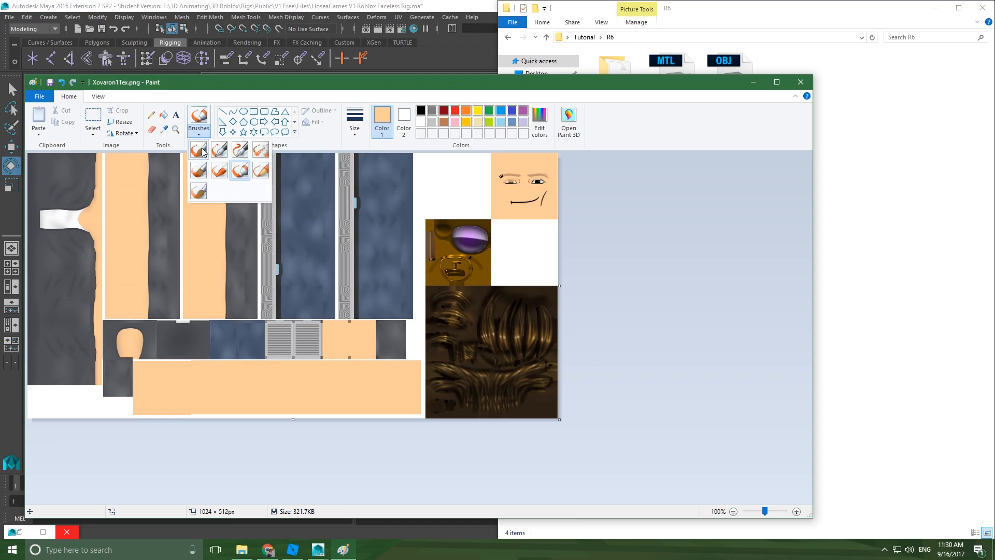
left_click(199, 150)
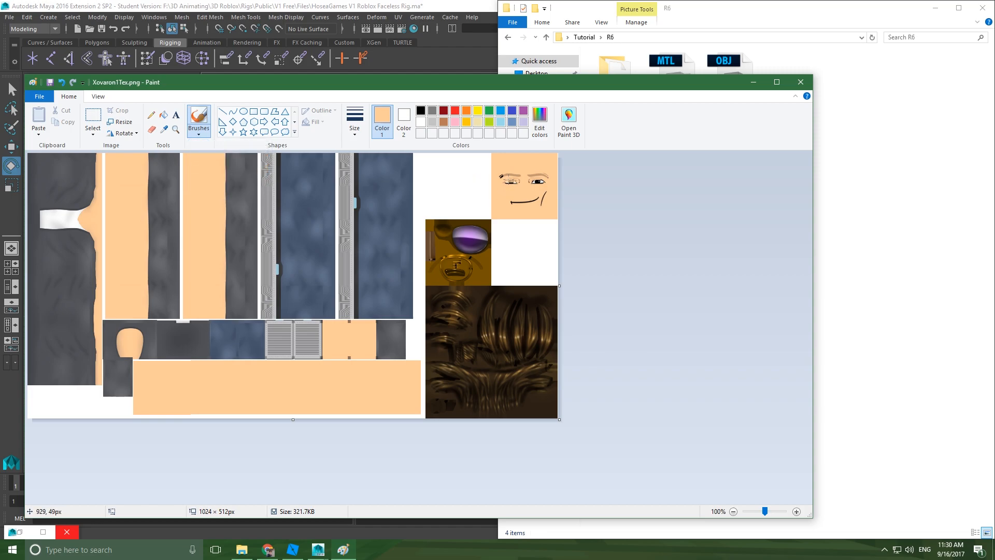
left_click(355, 122)
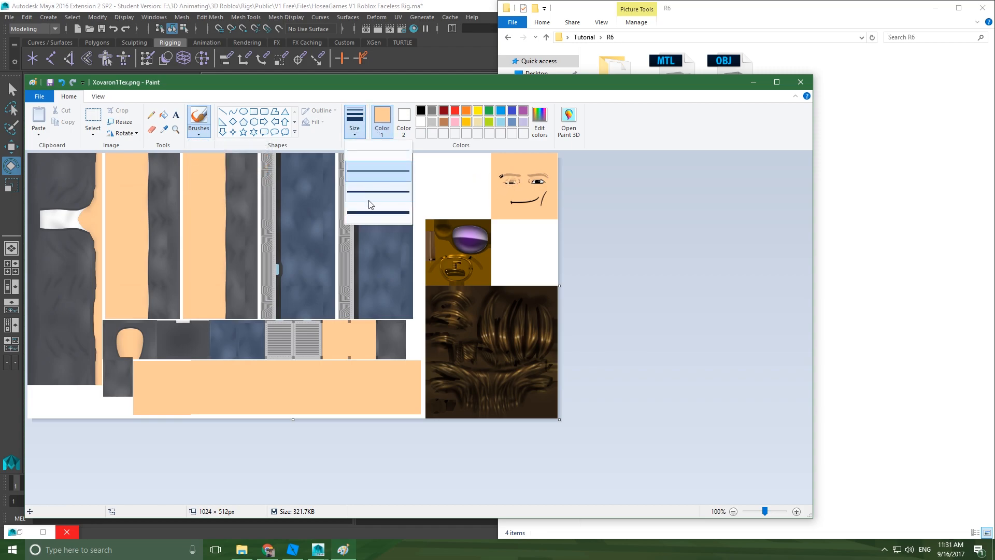
left_click(467, 206)
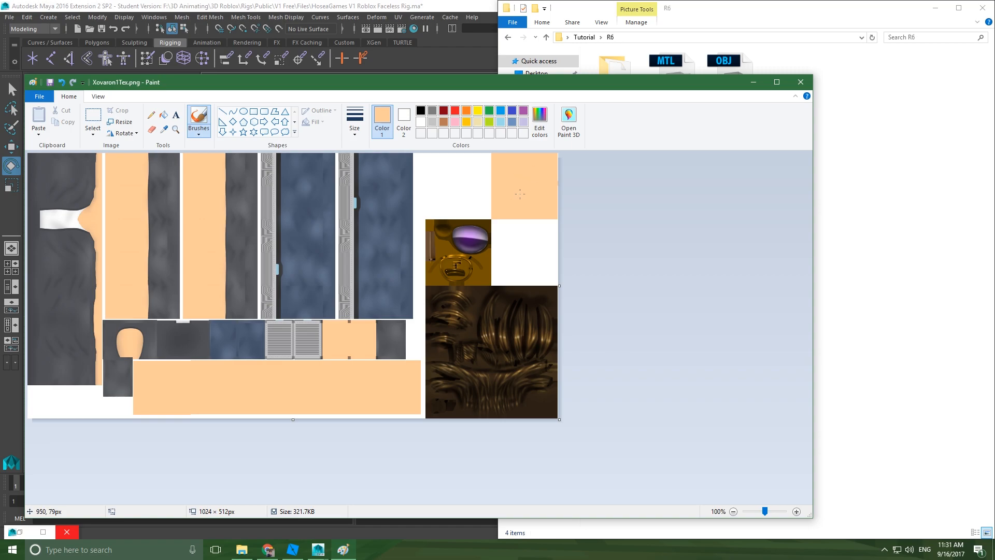
Switch to Maya and open HoseaGames V1.1 Roblox Premium Rig.ma from Rigs\Public\V1.1\For Upload, continuing past the student version notice
left_click(319, 550)
left_click(406, 507)
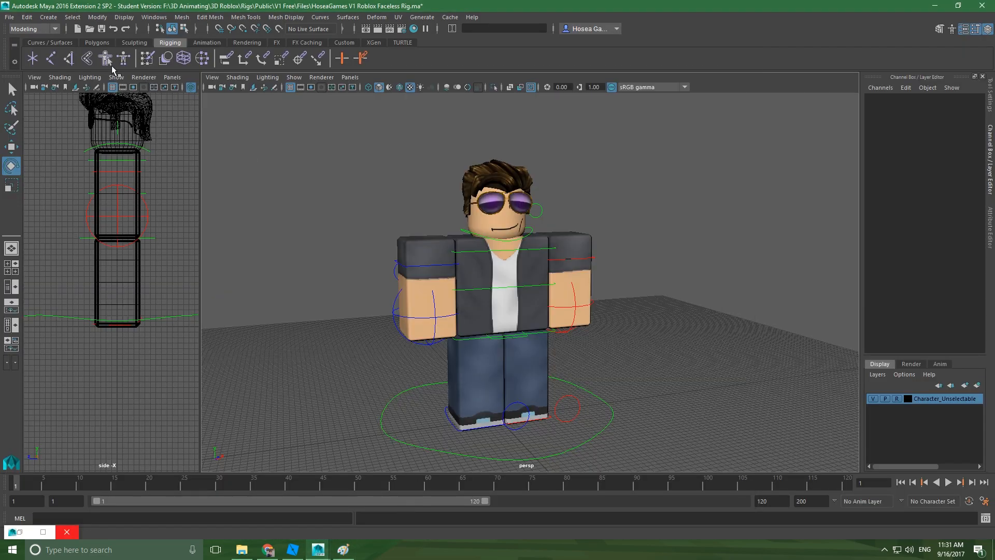
left_click(9, 16)
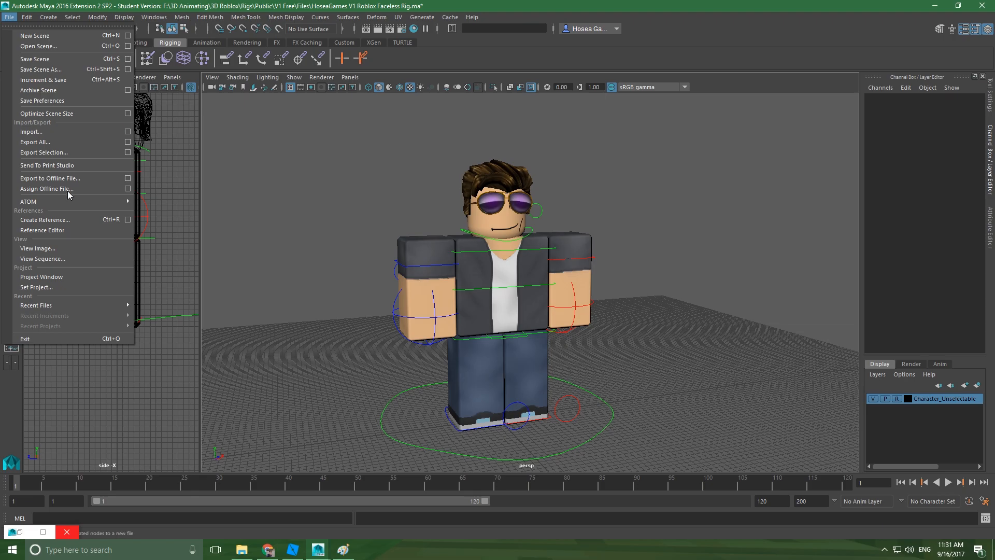
left_click(65, 46)
left_click(185, 196)
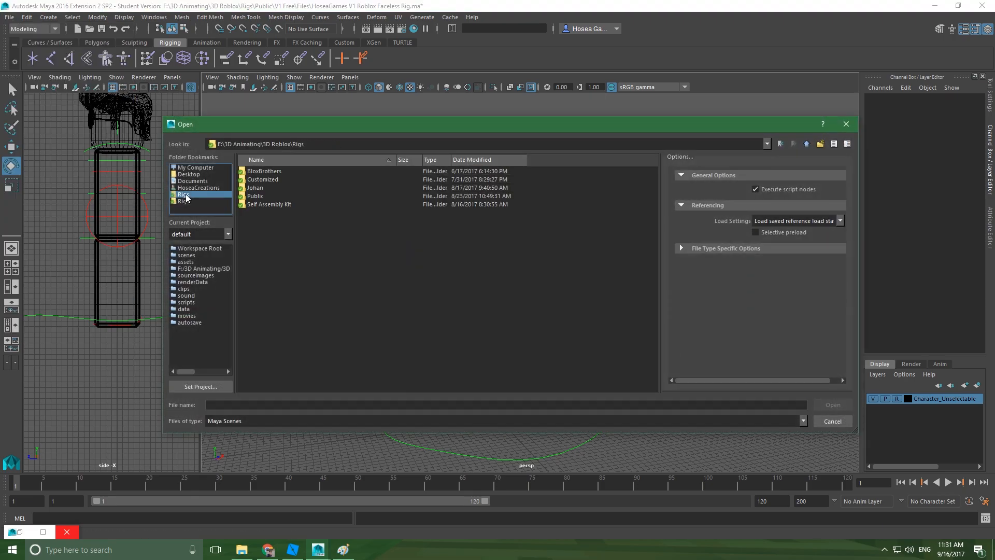
double_click(266, 196)
double_click(263, 180)
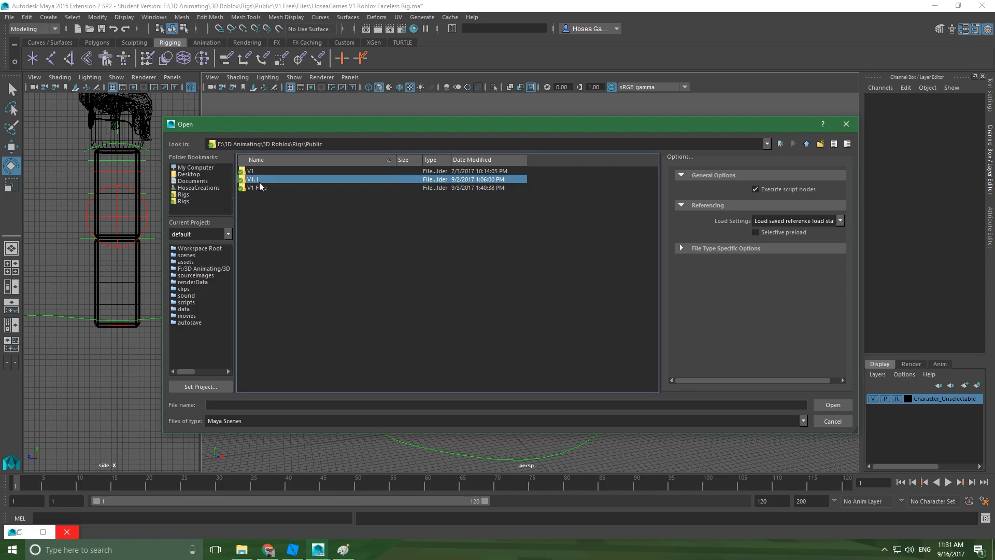
double_click(270, 179)
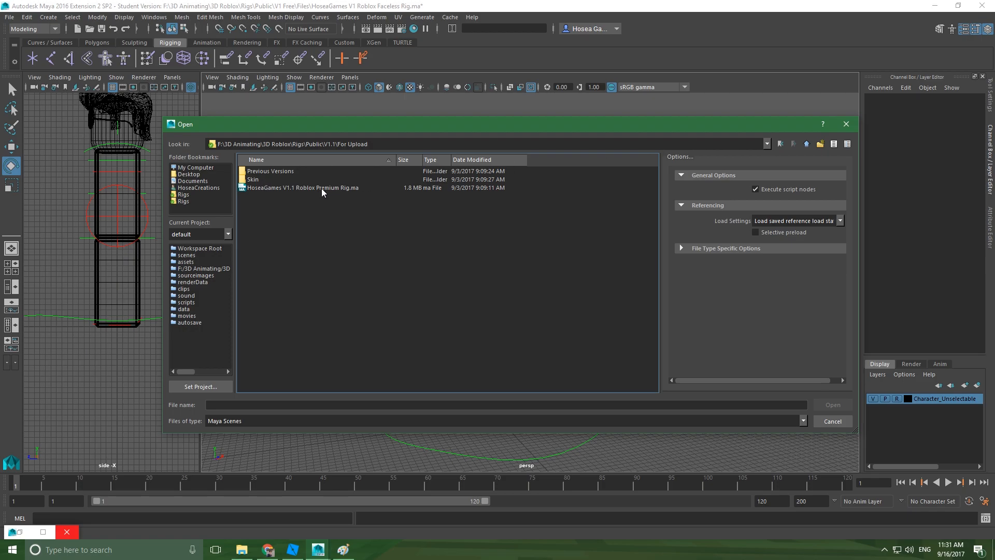
double_click(321, 188)
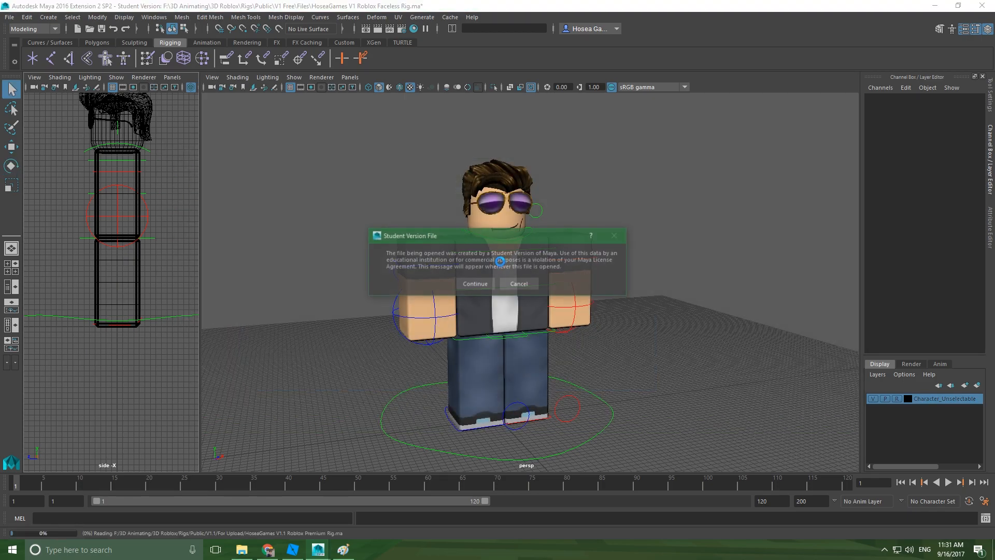
left_click(475, 283)
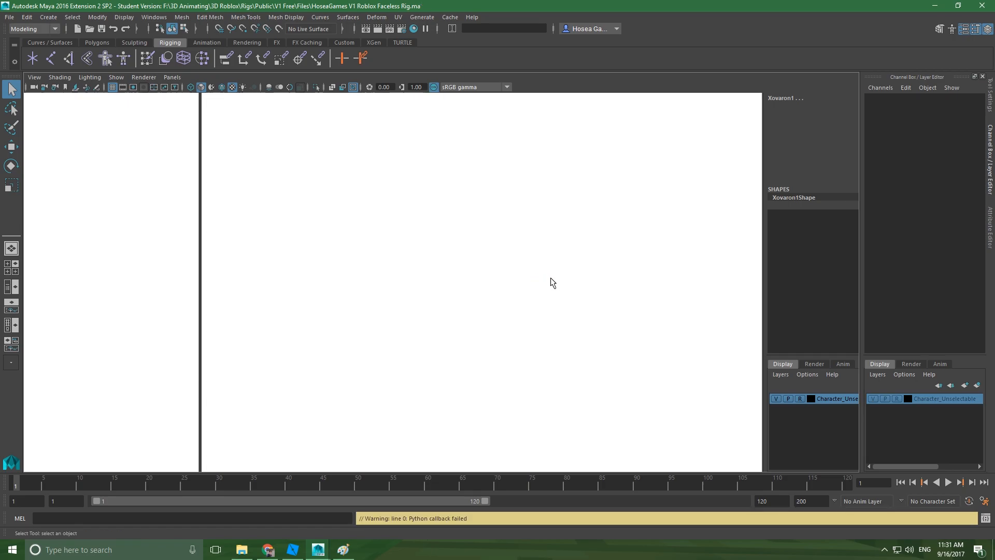
Load Xovaron1Tex.png from the Tutorial\R6 folder as the image of the Tex_Character texture in Hypershade
left_click_drag(553, 278, 566, 253, "alt")
middle_click_drag(566, 254, 615, 253, "alt")
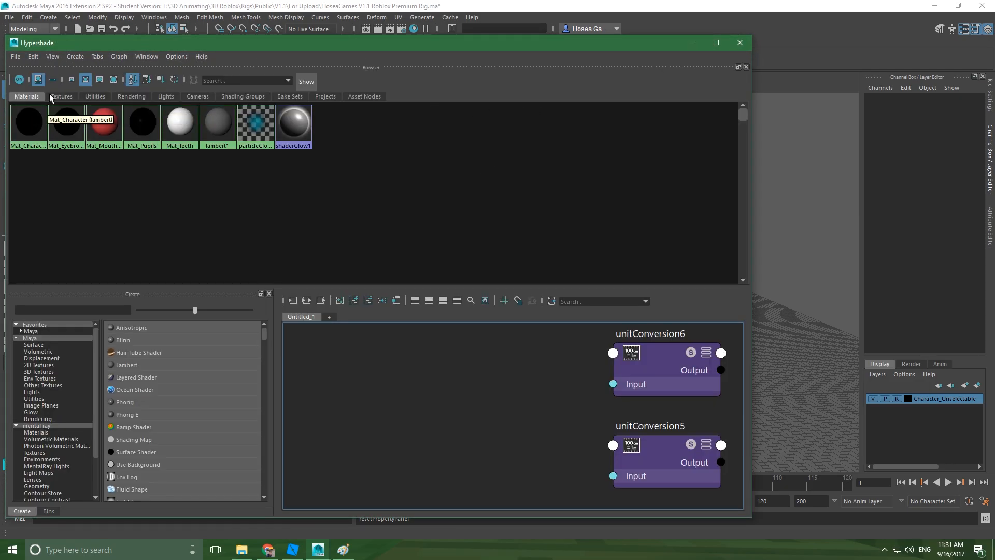
left_click(61, 96)
left_click(36, 111)
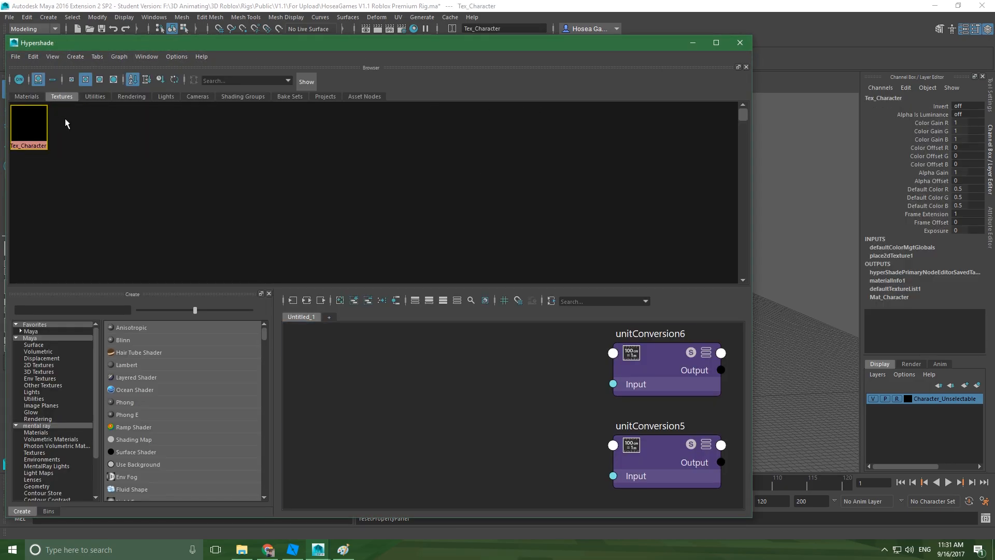
left_click(991, 220)
left_click(966, 248)
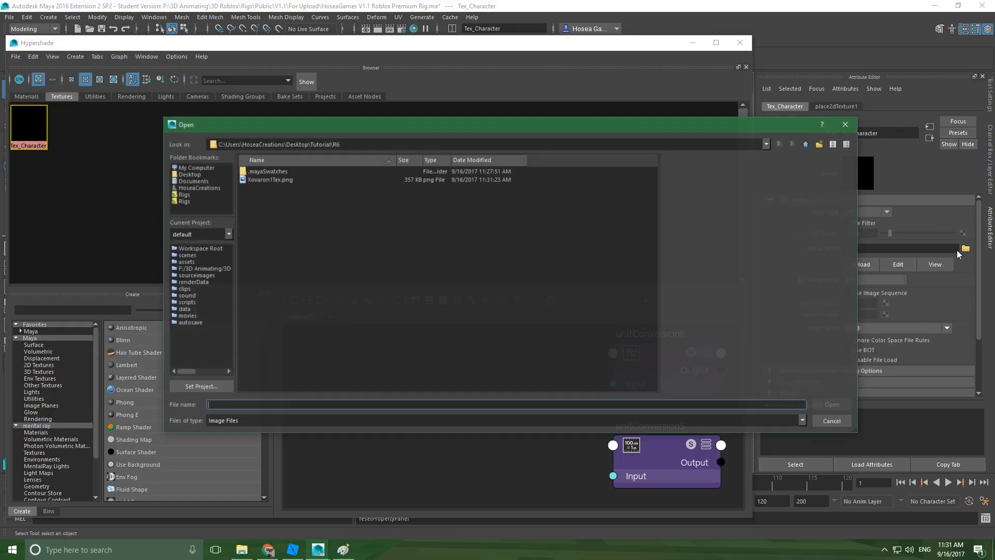
left_click(299, 180)
left_click(836, 409)
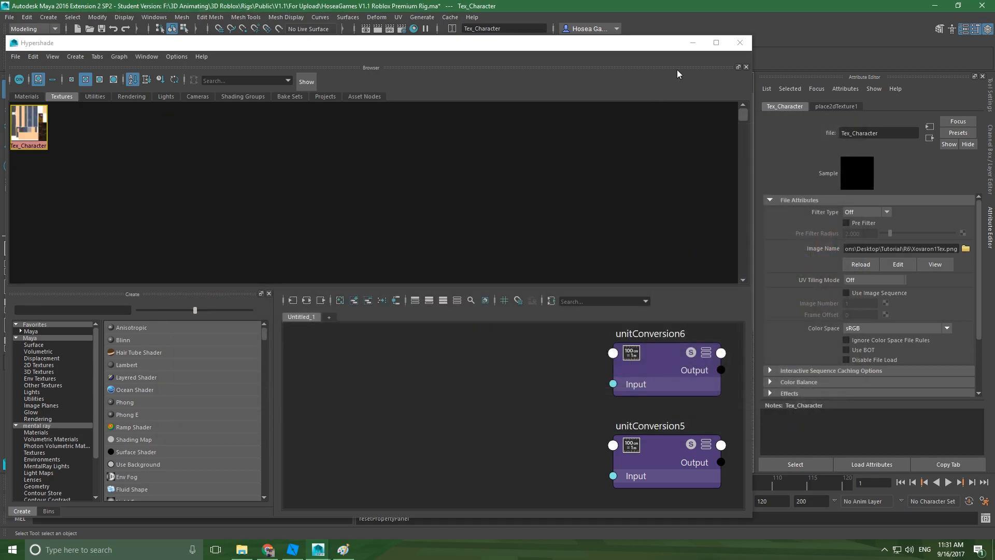
Minimise Hypershade and examine the textured premium rig's head up close and from a distance
left_click(693, 43)
scroll(441, 203, "up", 4)
middle_click_drag(443, 156, 427, 275, "alt")
scroll(427, 275, "up", 4)
left_click_drag(427, 275, 452, 243, "alt")
scroll(392, 319, "up", 6)
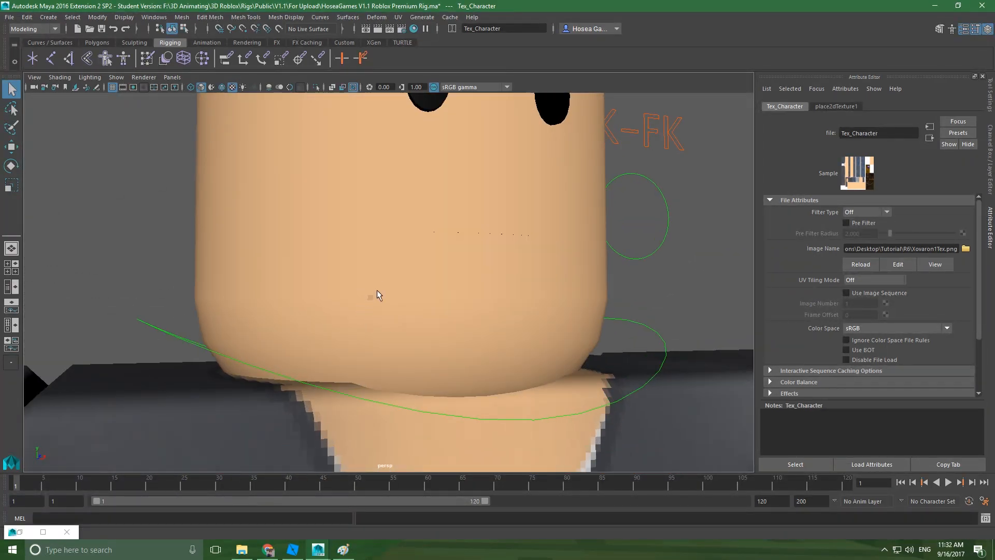
scroll(381, 300, "down", 8)
left_click_drag(467, 207, 438, 227, "alt")
scroll(425, 261, "down", 2)
left_click_drag(426, 260, 451, 223, "alt")
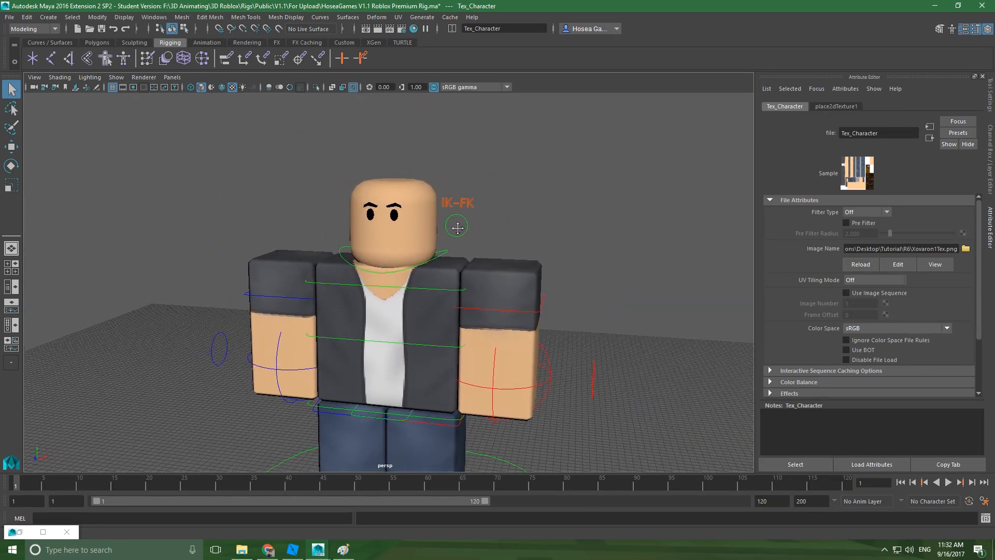
Show the Outliner beside the perspective view and import R6.obj from the Desktop's Tutorial\R6 folder
left_click(12, 287)
left_click(7, 17)
left_click(70, 151)
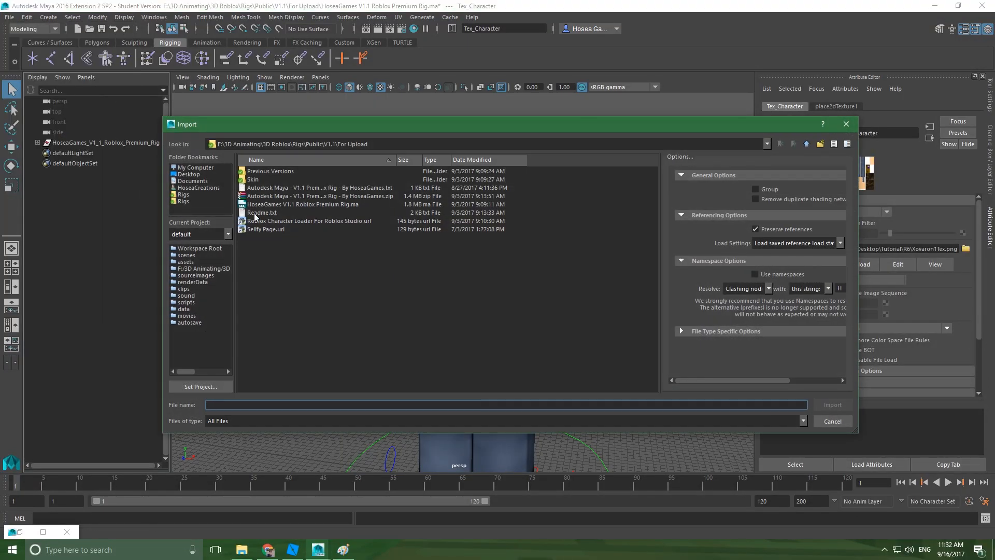
left_click(187, 174)
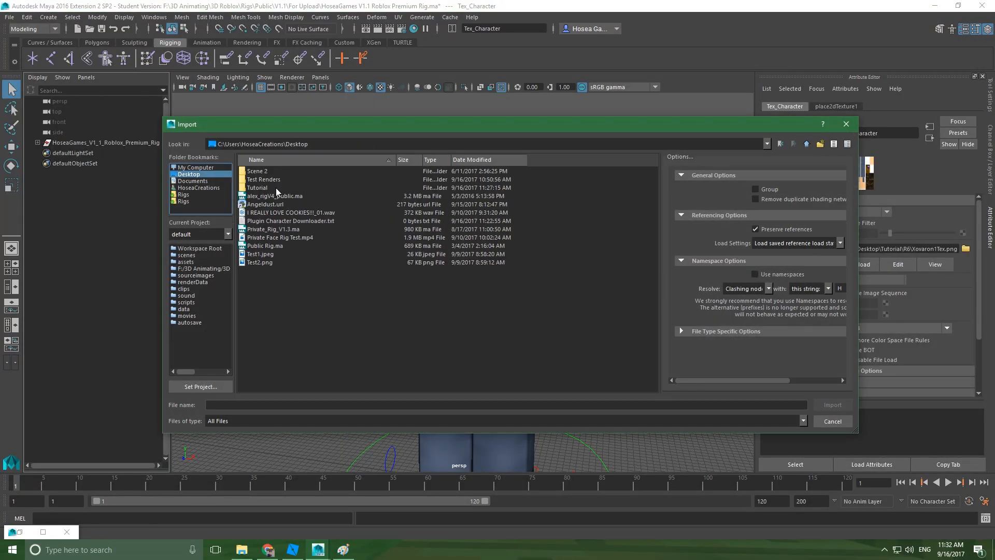
double_click(259, 190)
double_click(254, 176)
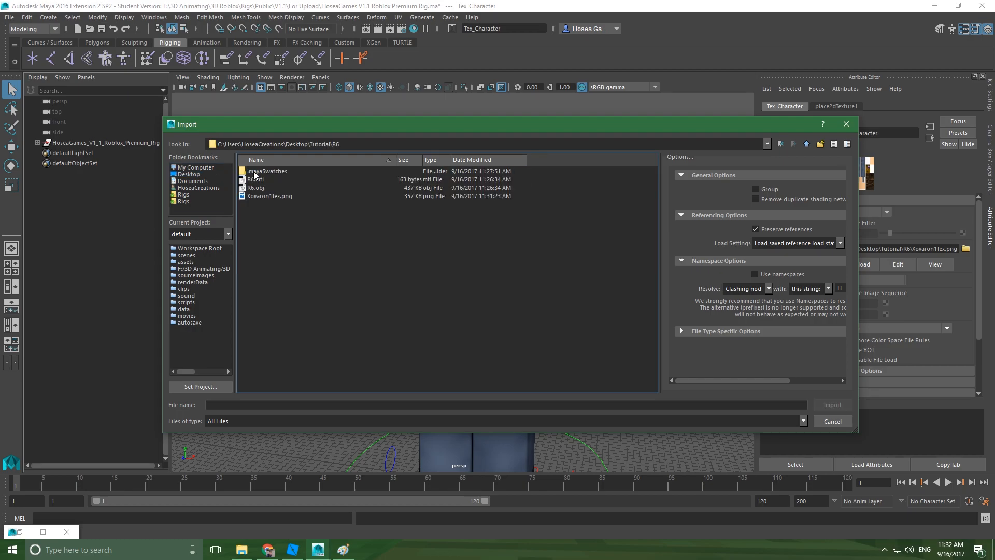
left_click(263, 187)
left_click(829, 405)
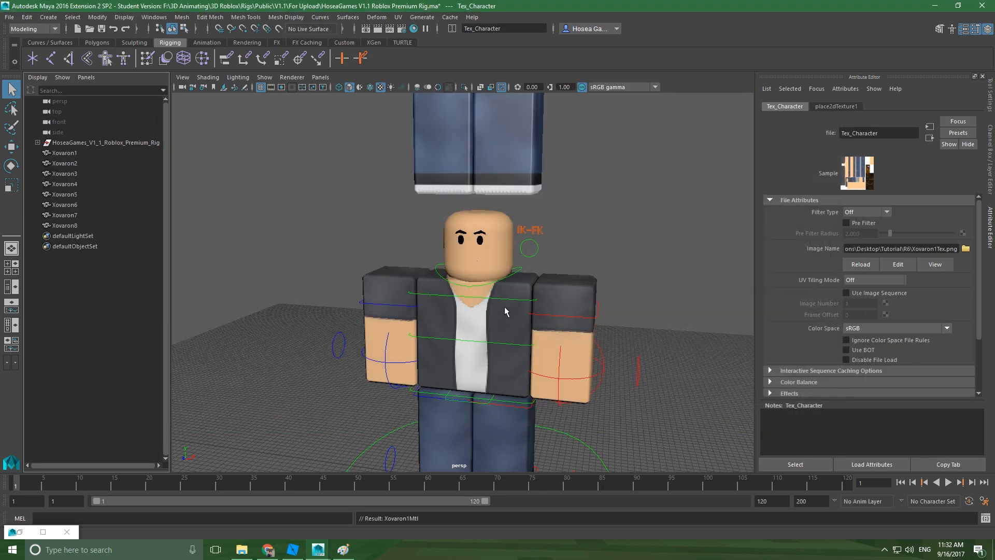
Select the imported character's hair and glasses and set their Rotate Y to 180
left_click(507, 313)
scroll(473, 182, "down", 8)
middle_click_drag(473, 182, 486, 233, "alt")
left_click(476, 200)
left_click_drag(524, 218, 409, 228, "alt")
scroll(441, 207, "up", 7)
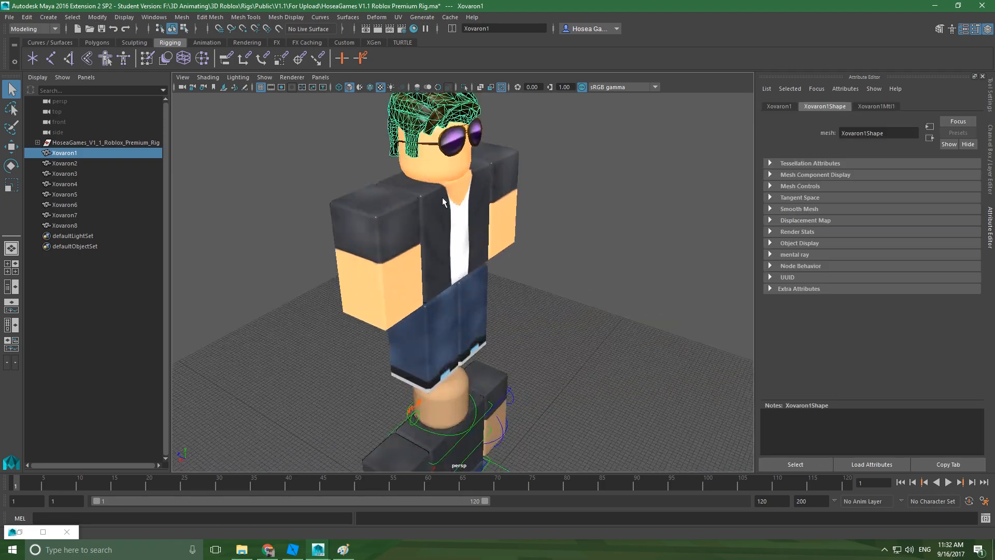
left_click(449, 151, "shift")
scroll(440, 173, "down", 7)
left_click_drag(394, 296, 492, 280, "alt")
left_click(990, 170)
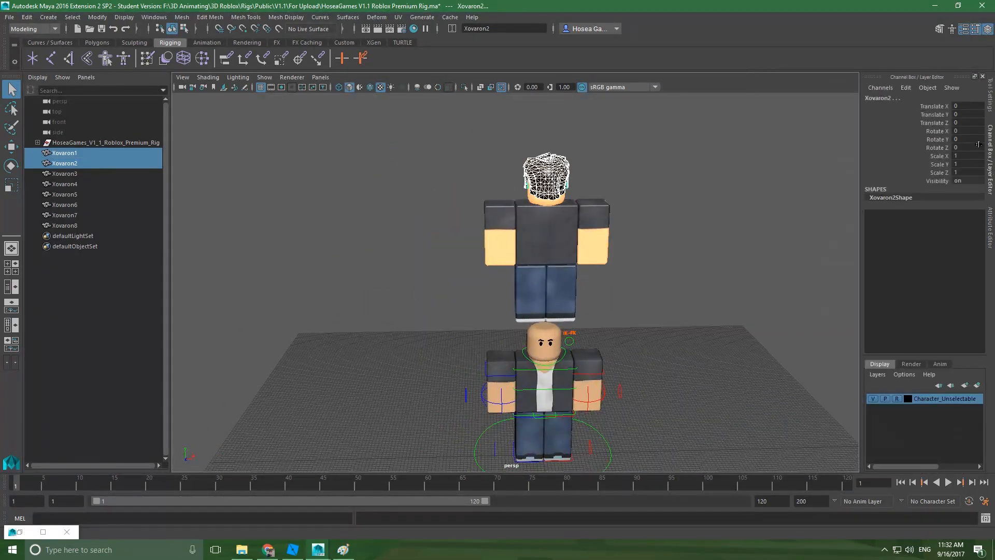
double_click(968, 139)
type("180")
key("Return")
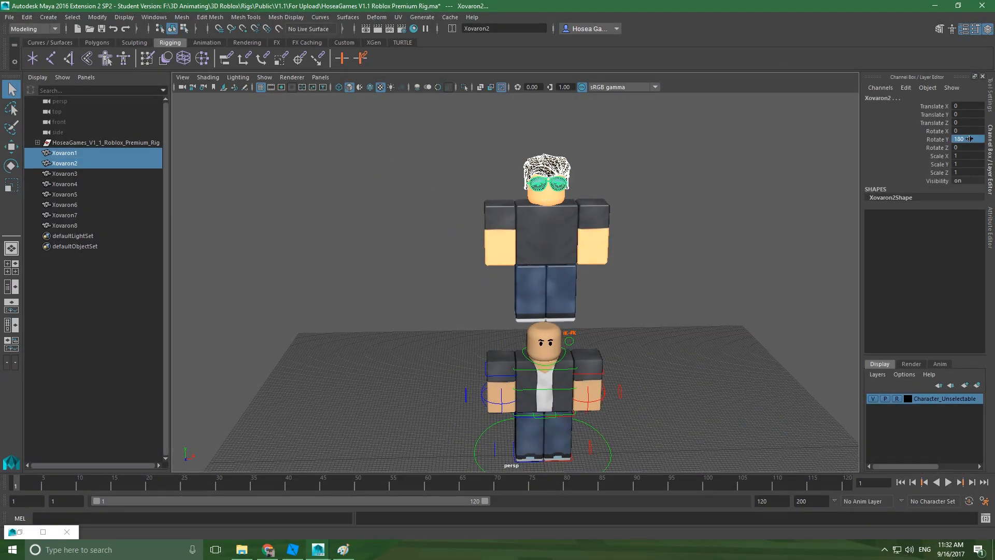
Centre the pivot of the hair and glasses and move them down onto the rig's head, to about -5.409 in Translate Y
middle_click_drag(670, 306, 615, 285, "alt")
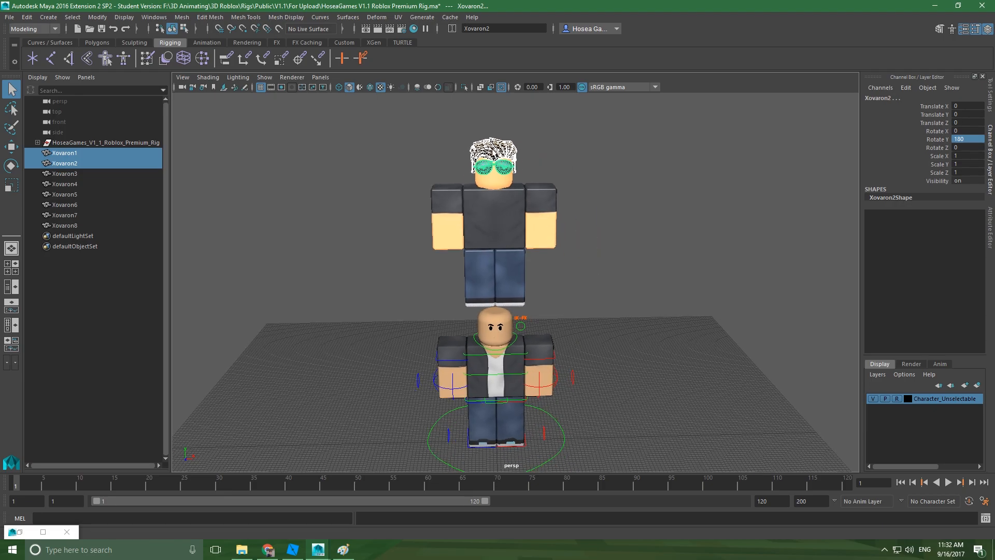
middle_click_drag(493, 149, 484, 155, "alt")
key("w")
key("d")
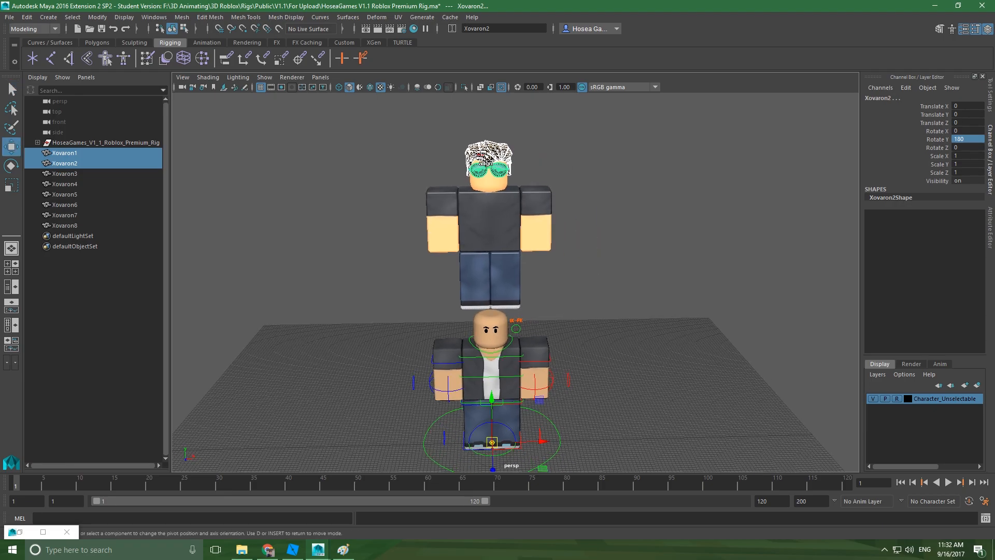
right_click_drag(485, 150, 486, 179)
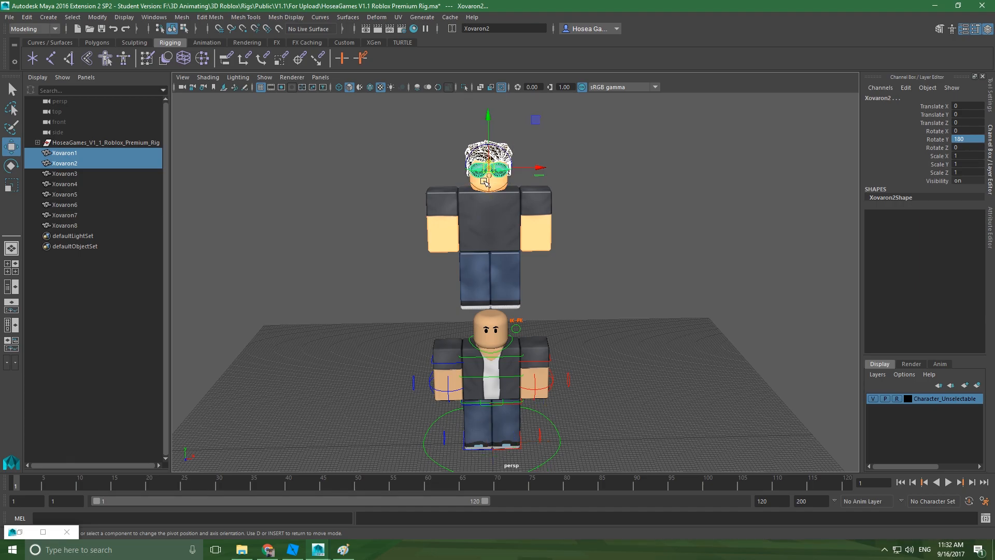
left_click_drag(487, 136, 535, 301)
left_click_drag(493, 241, 491, 234, "alt")
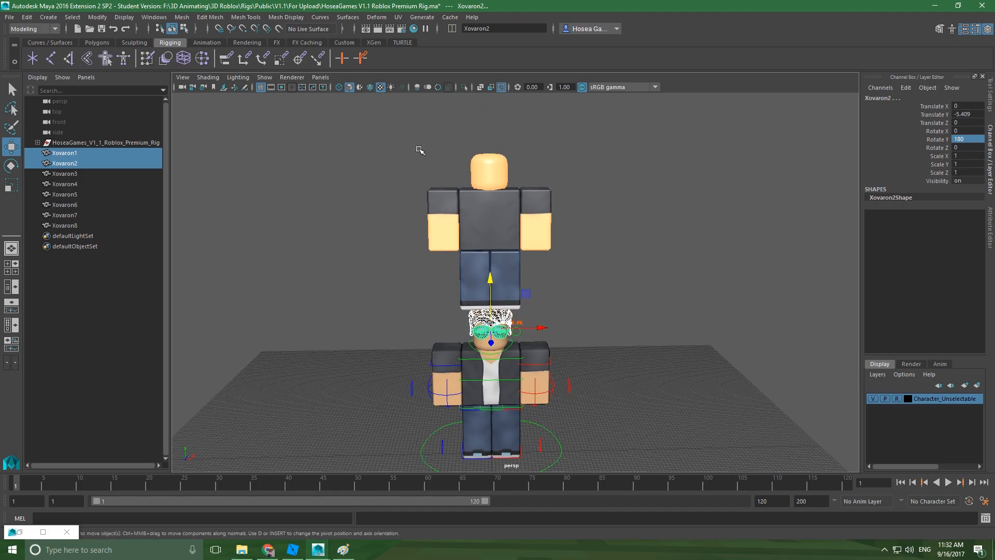
Delete the imported character's head and body meshes above the rig
left_click_drag(407, 138, 620, 252)
key("Delete")
Check how the hair and glasses fit the head up close and nudge both slightly into place
left_click(497, 310)
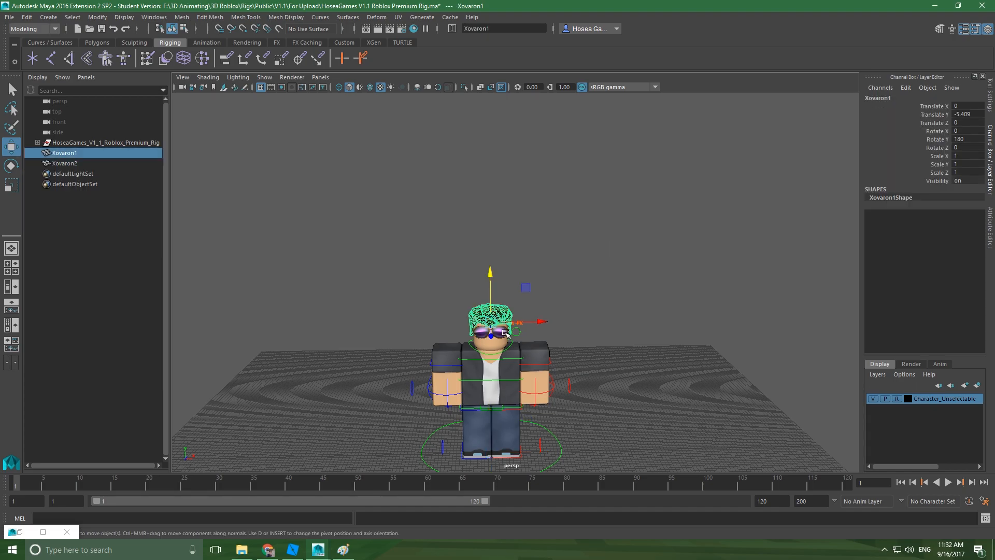
left_click(505, 332, "shift")
right_click_drag(505, 332, 609, 506)
left_click(602, 349)
scroll(513, 399, "up", 5)
left_click_drag(513, 400, 484, 356, "alt")
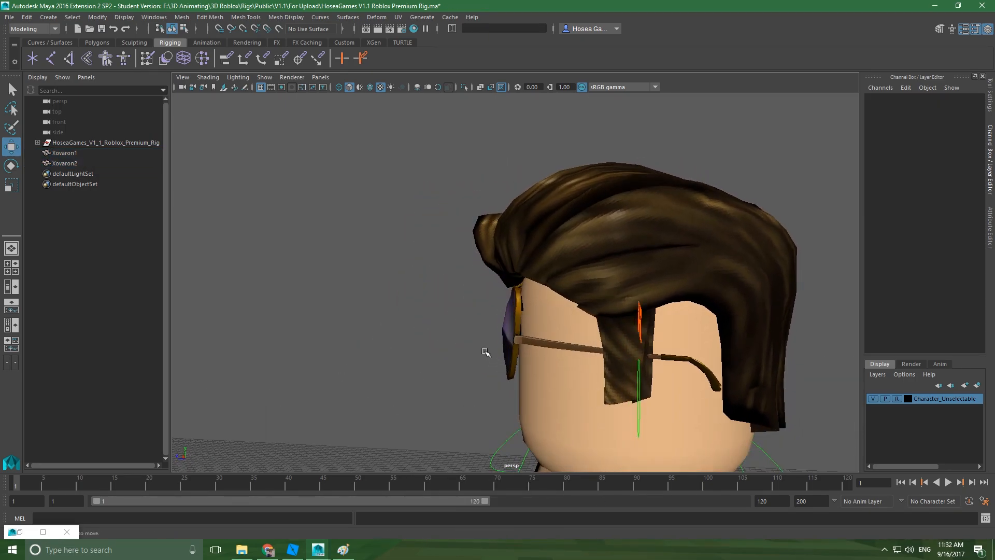
left_click(514, 298)
left_click_drag(514, 298, 584, 284, "alt")
left_click(609, 234, "shift")
left_click_drag(550, 339, 569, 328, "alt")
left_click_drag(597, 239, 597, 240)
scroll(624, 258, "down", 5)
left_click(650, 273)
Examine the premium rig with its hair and glasses from the front, up close and at full body
left_click_drag(650, 273, 599, 344, "alt")
scroll(598, 345, "down", 4)
middle_click_drag(599, 346, 573, 269, "alt")
scroll(562, 322, "up", 6)
scroll(562, 323, "down", 3)
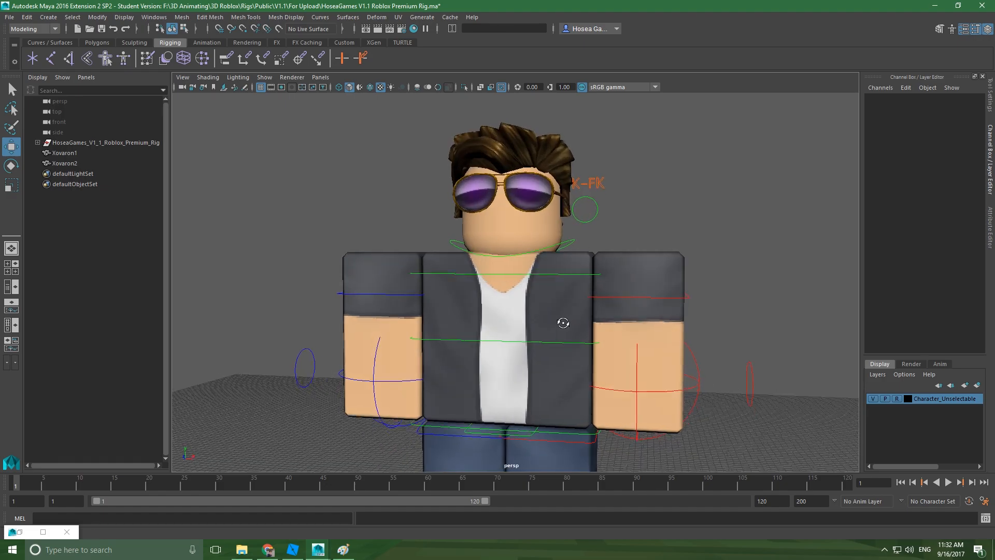
middle_click_drag(562, 326, 551, 262, "alt")
scroll(550, 264, "down", 3)
mouse_move(551, 264)
left_mouse_down("alt")
mouse_move(600, 271)
mouse_move(551, 266)
mouse_move(565, 273)
left_mouse_up("alt")
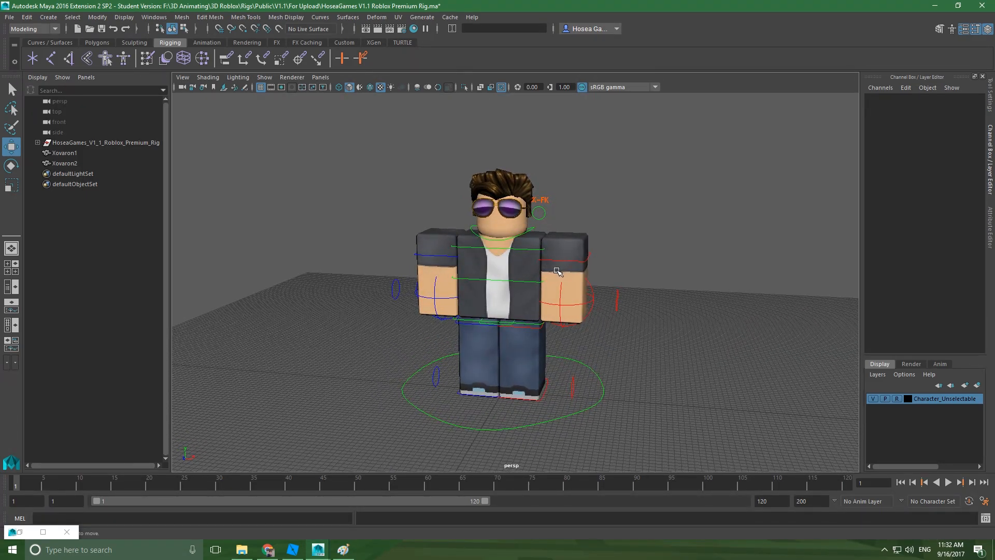